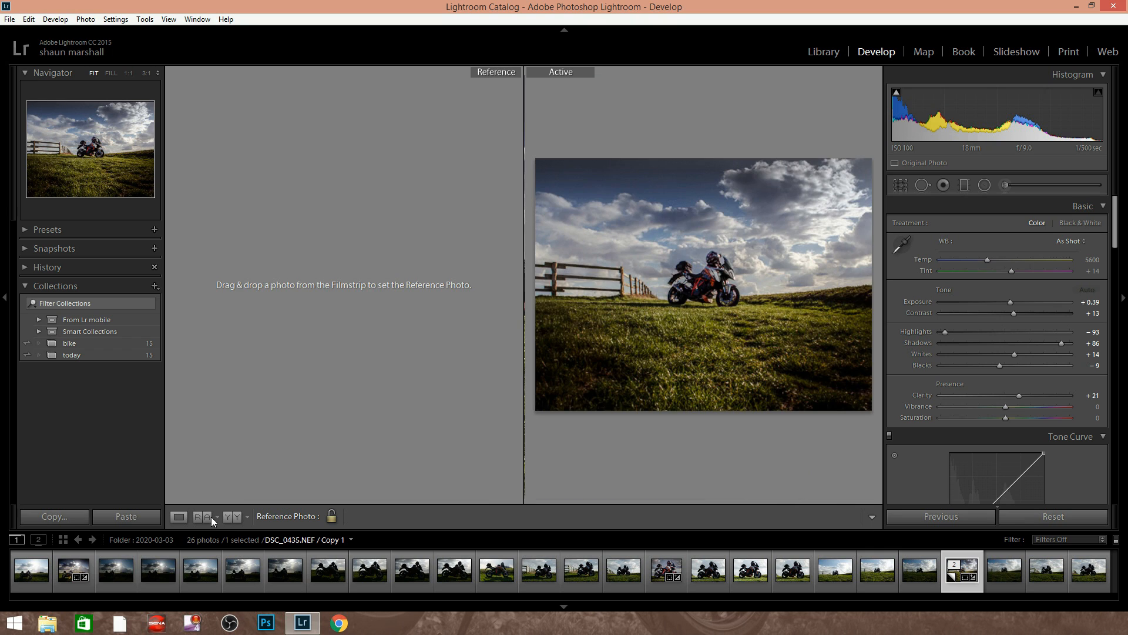
Set the unedited DSC_0435.NEF as the reference for its edited copy, and open the unedited photo alone in a wider view
left_click_drag(1007, 573, 255, 272)
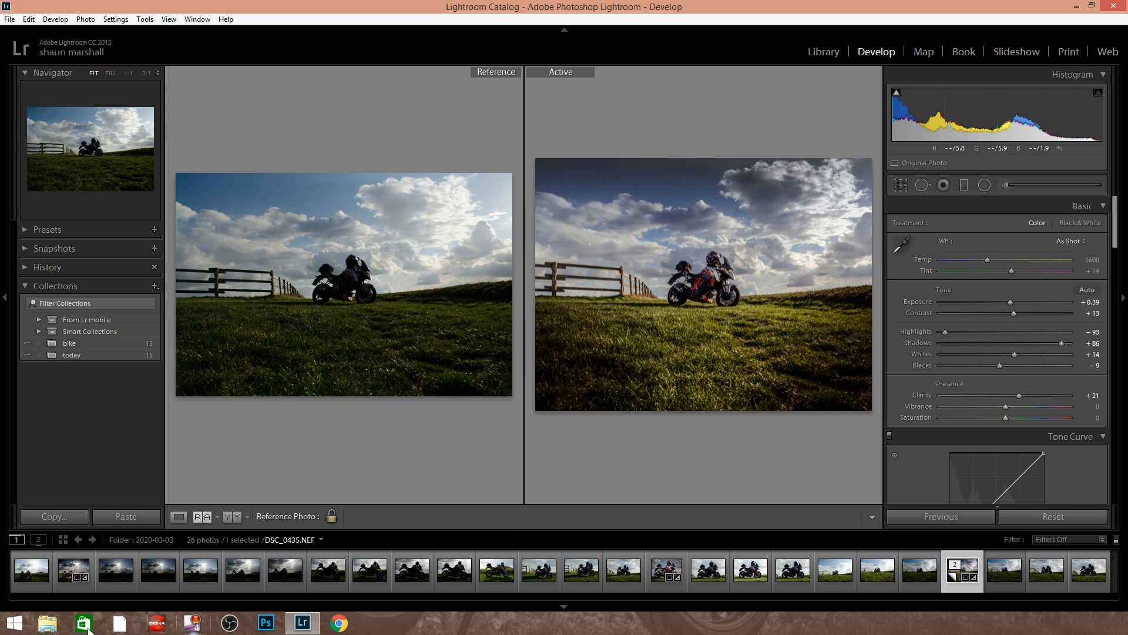
key("Right")
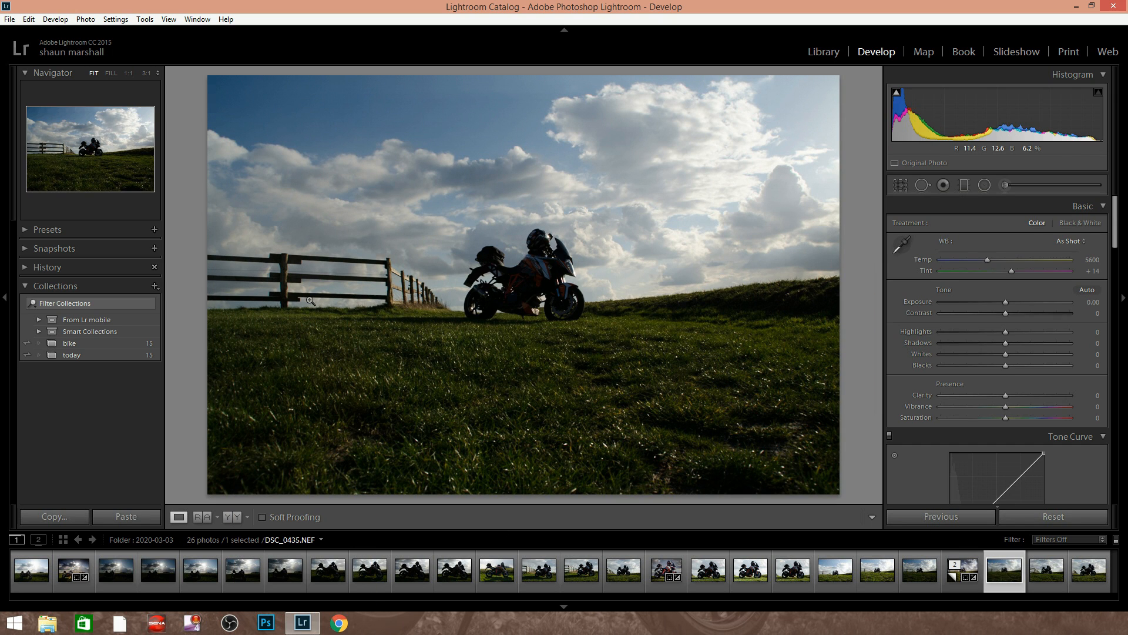
left_click(5, 299)
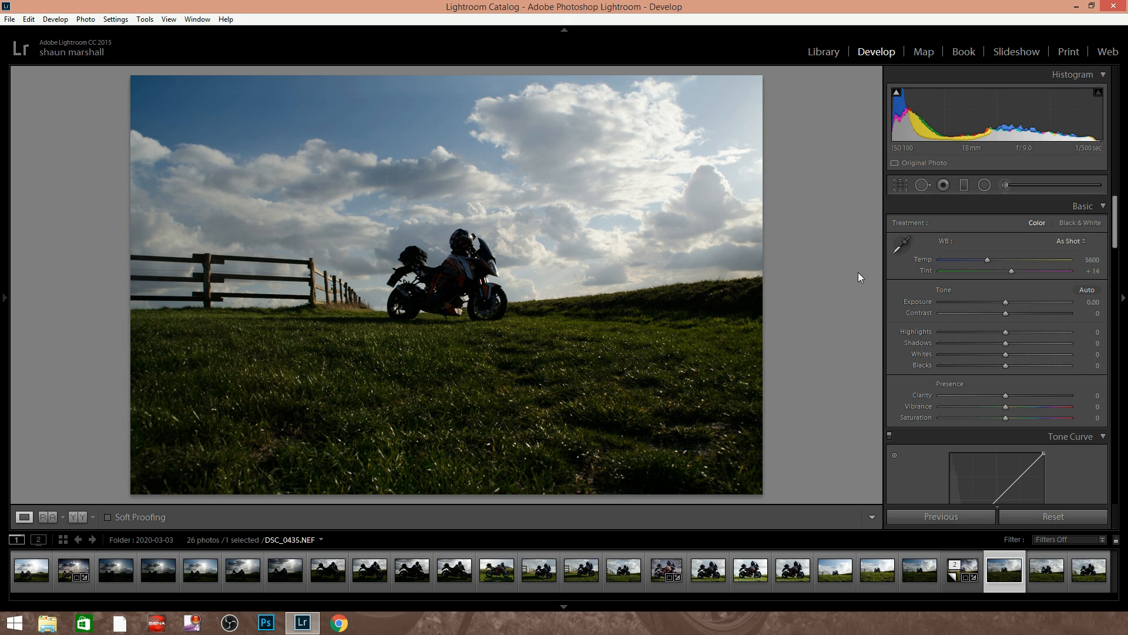
Start cropping the photo, trying the 16 x 9 aspect ratio and settling on 4 x 3
left_click(901, 185)
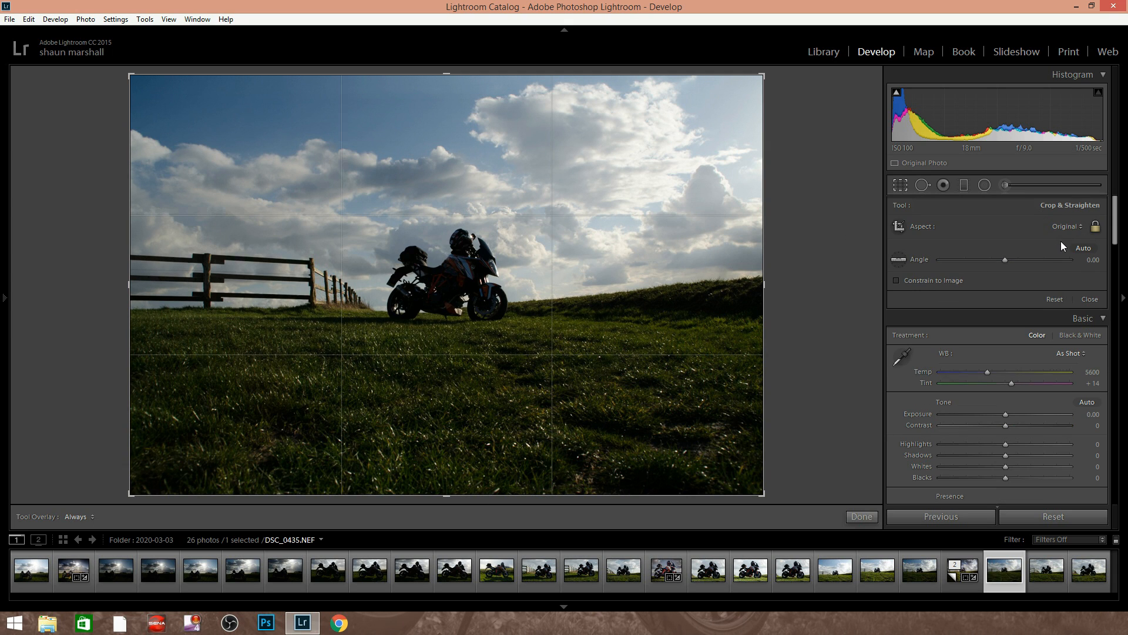
left_click(1080, 226)
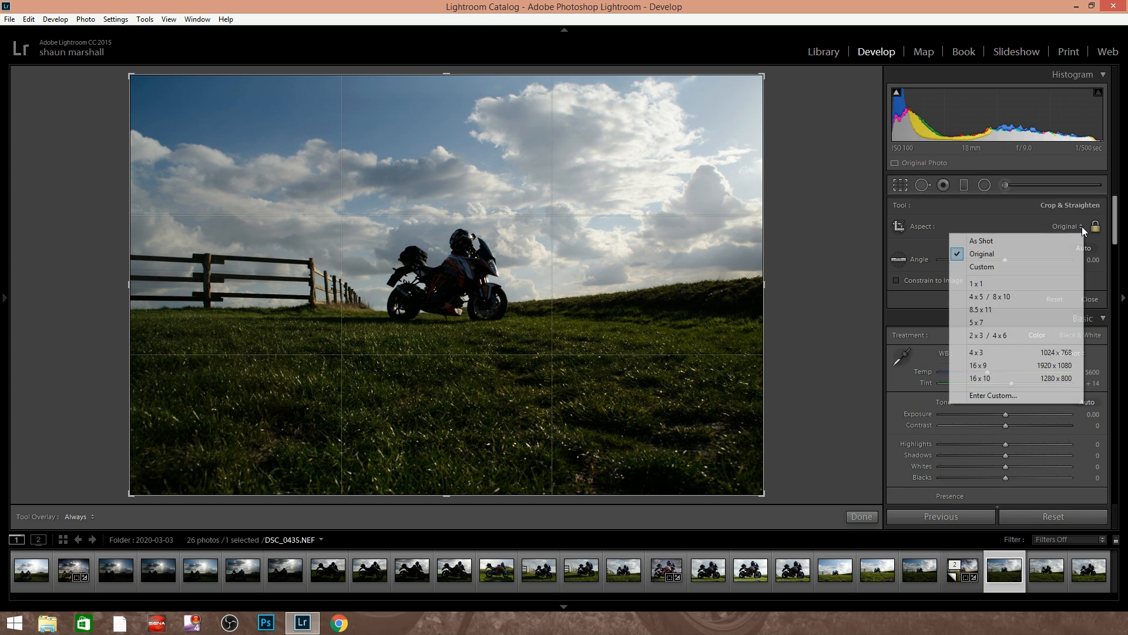
left_click(983, 366)
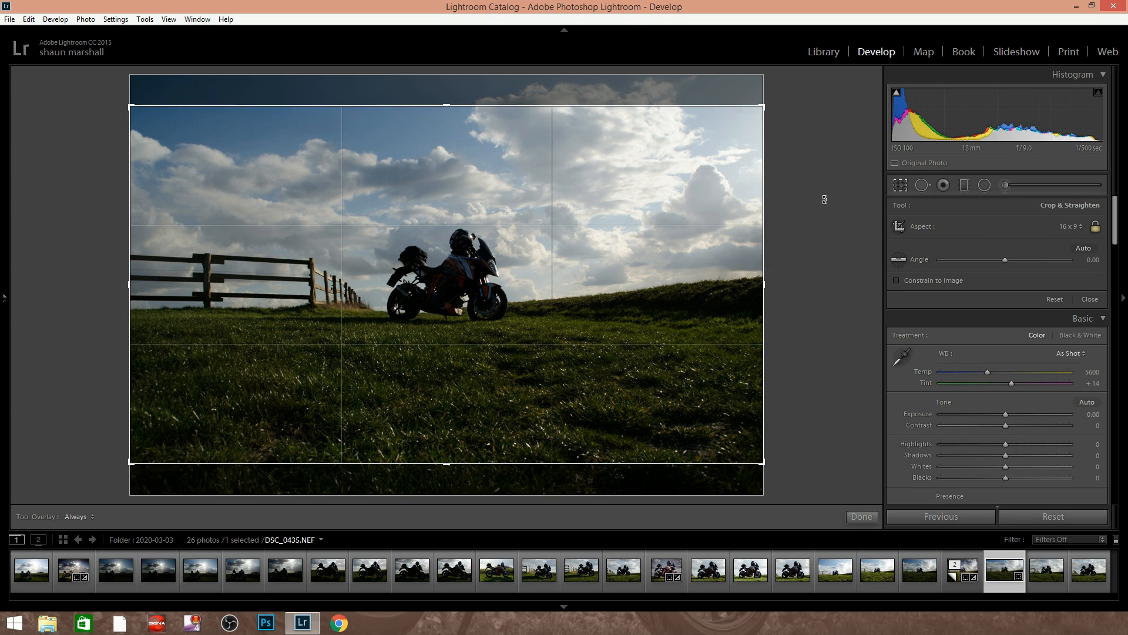
left_click(1080, 226)
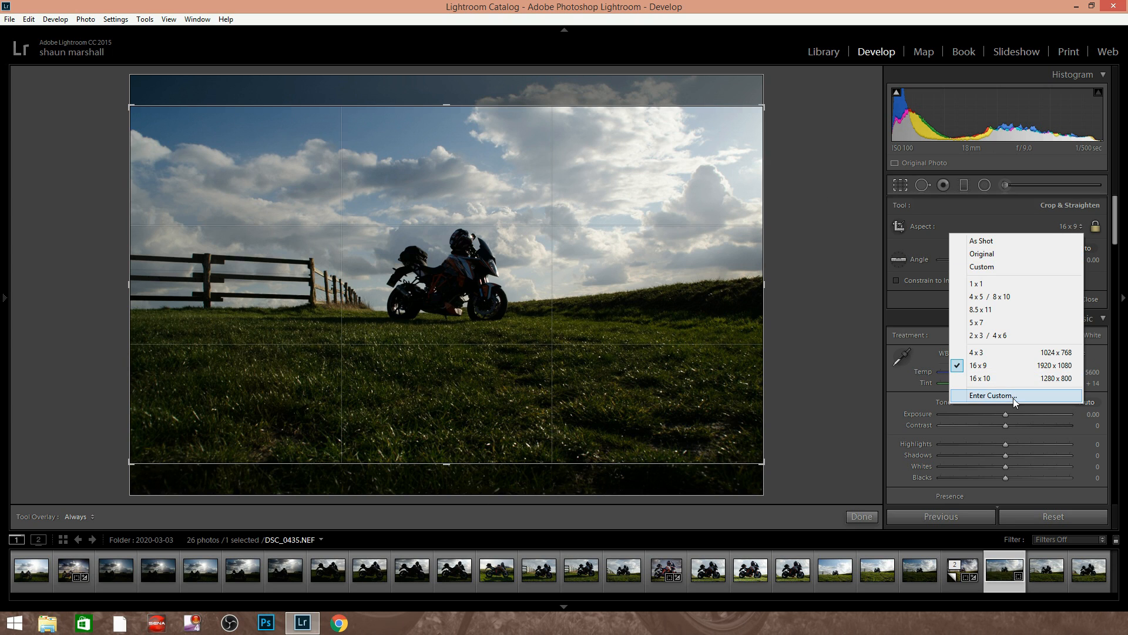
left_click(982, 254)
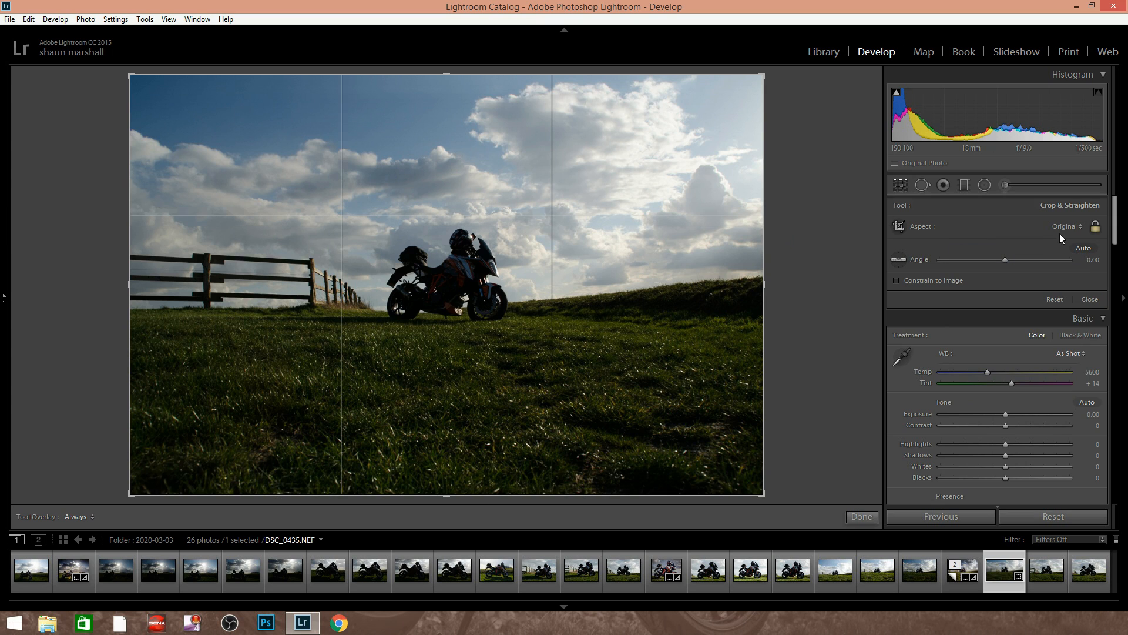
left_click(1080, 227)
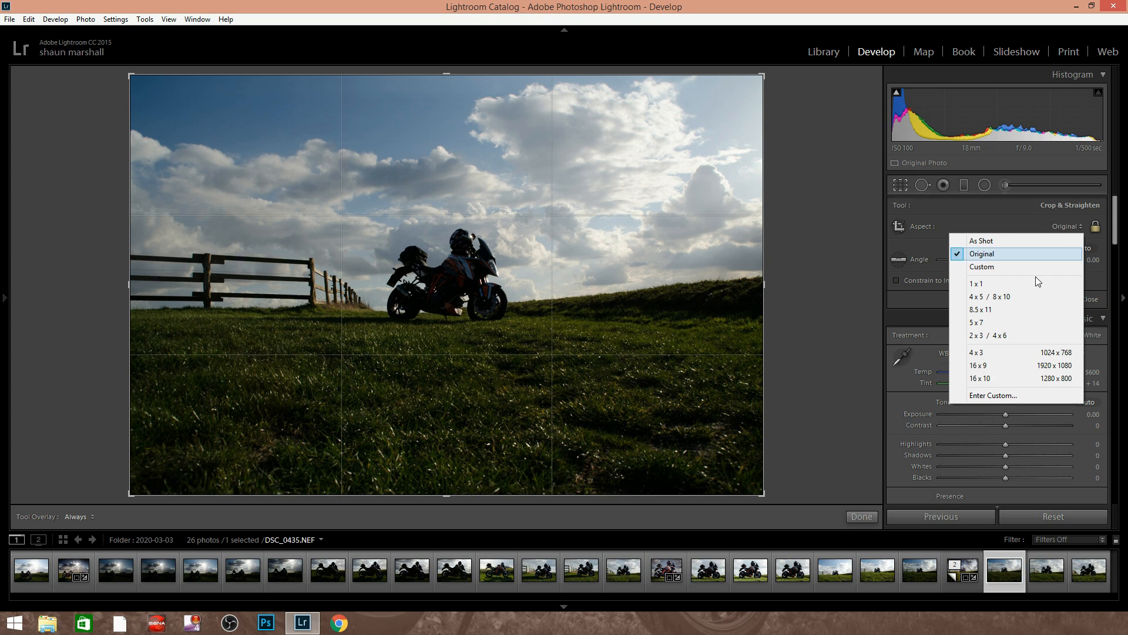
left_click(993, 352)
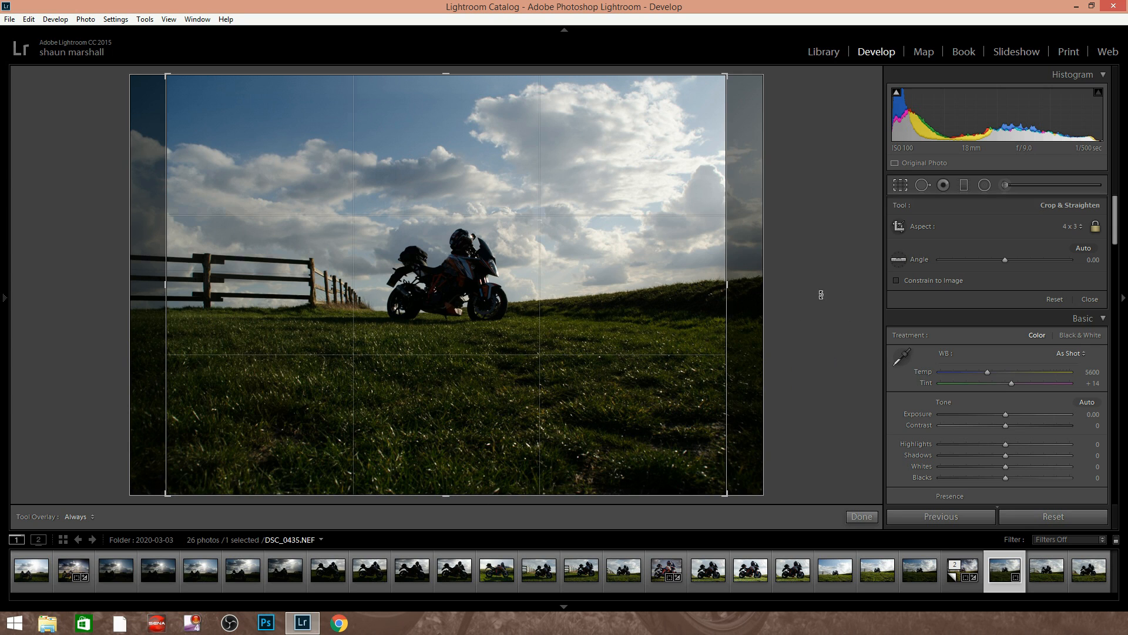
Adjust the position and rotation of the 4 x 3 crop slightly by hand and apply the crop
left_click_drag(570, 304, 593, 306)
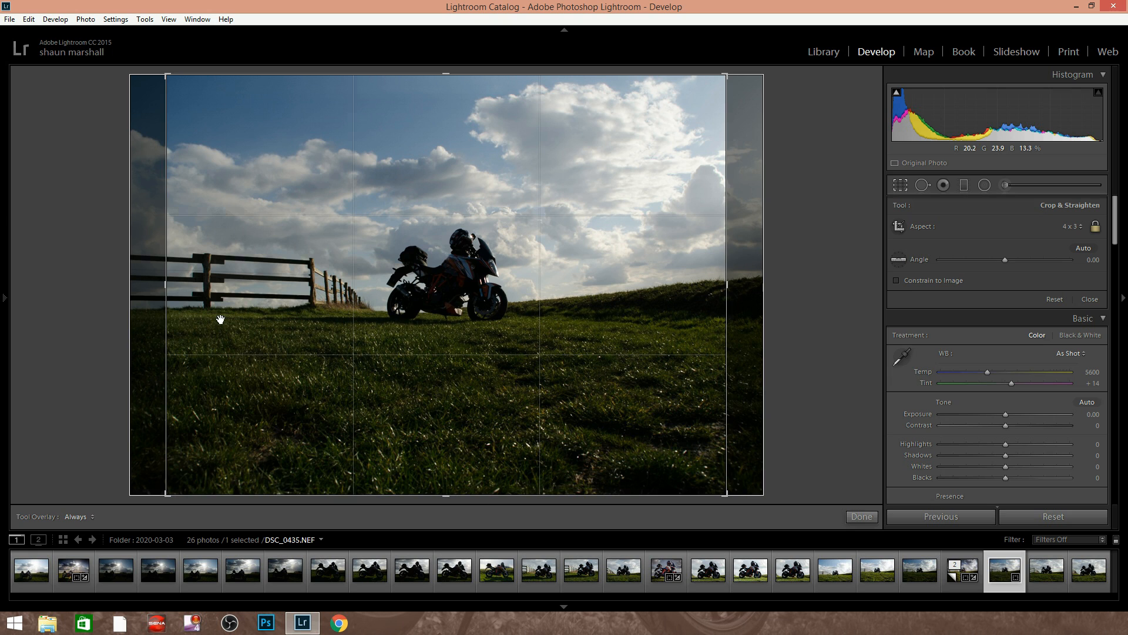
left_click_drag(836, 298, 837, 301)
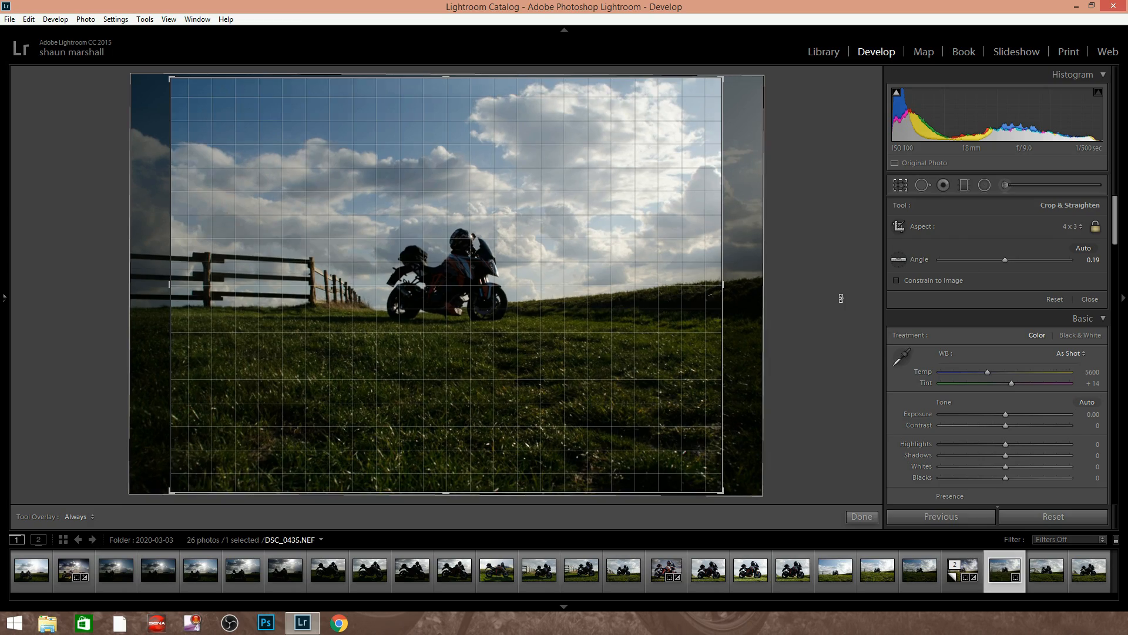
left_click_drag(841, 298, 841, 301)
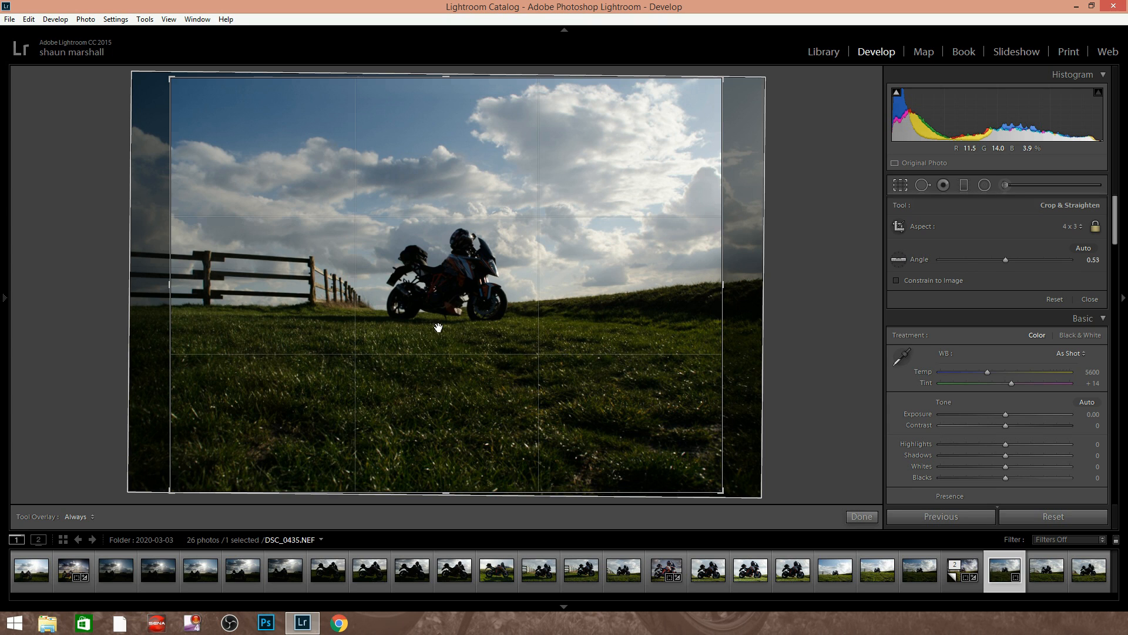
left_click(861, 517)
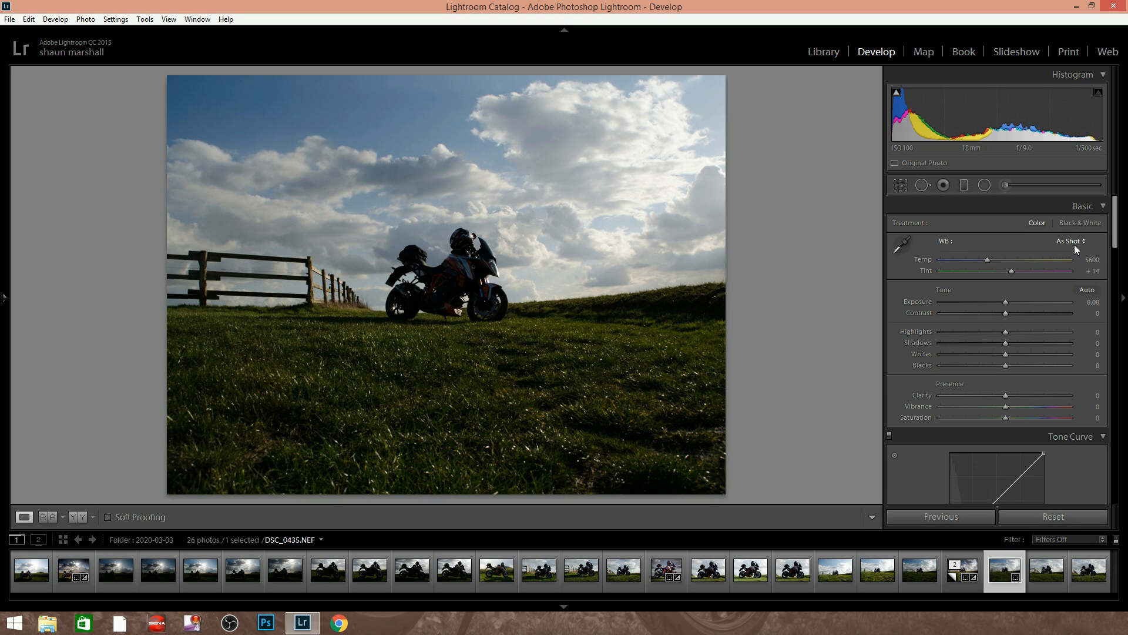
Try to straighten the cropped photo with a straighten line along the grassy horizon
left_click(901, 186)
left_click(899, 259)
left_click_drag(173, 304, 723, 309)
left_click(865, 521)
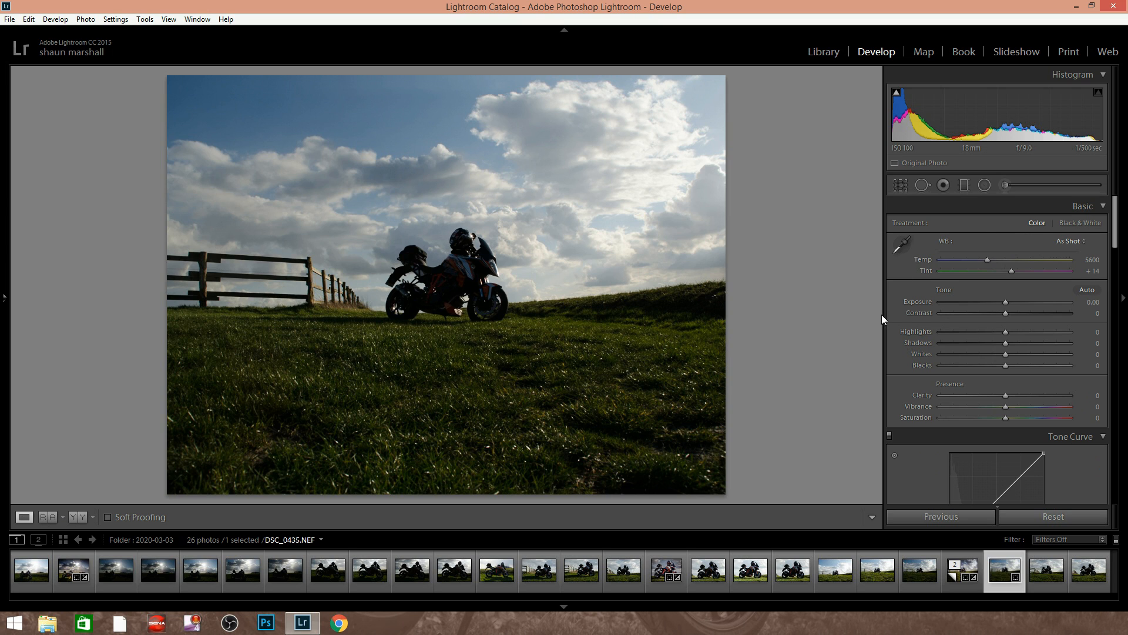
Set the white balance by sampling a bright cloud beyond the motorcycle as the neutral target
left_click(901, 245)
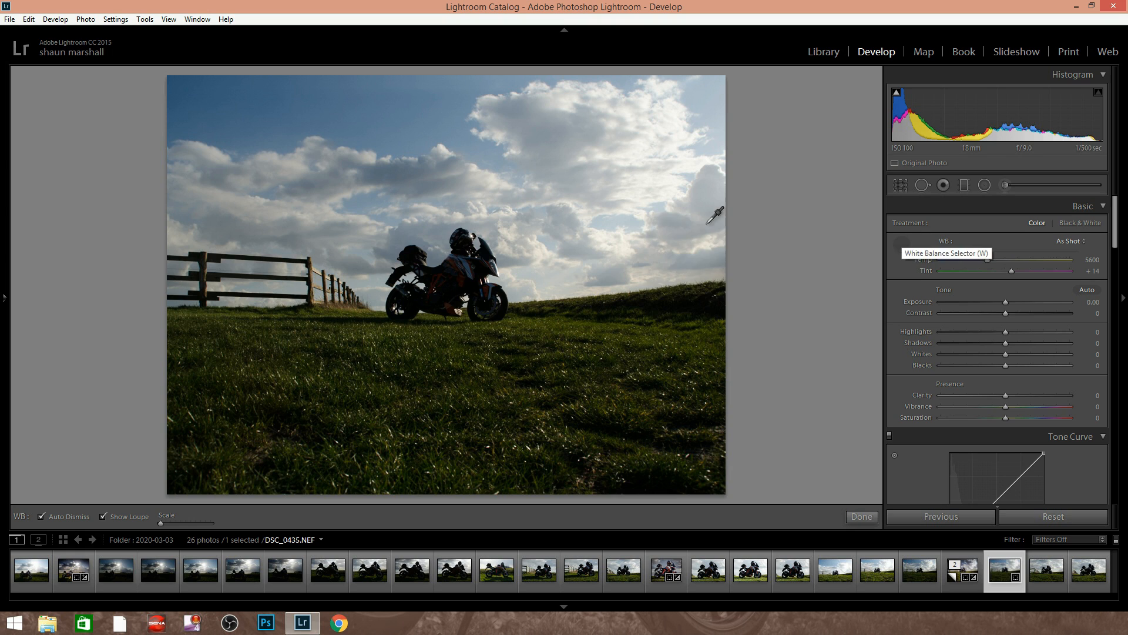
left_click(638, 193)
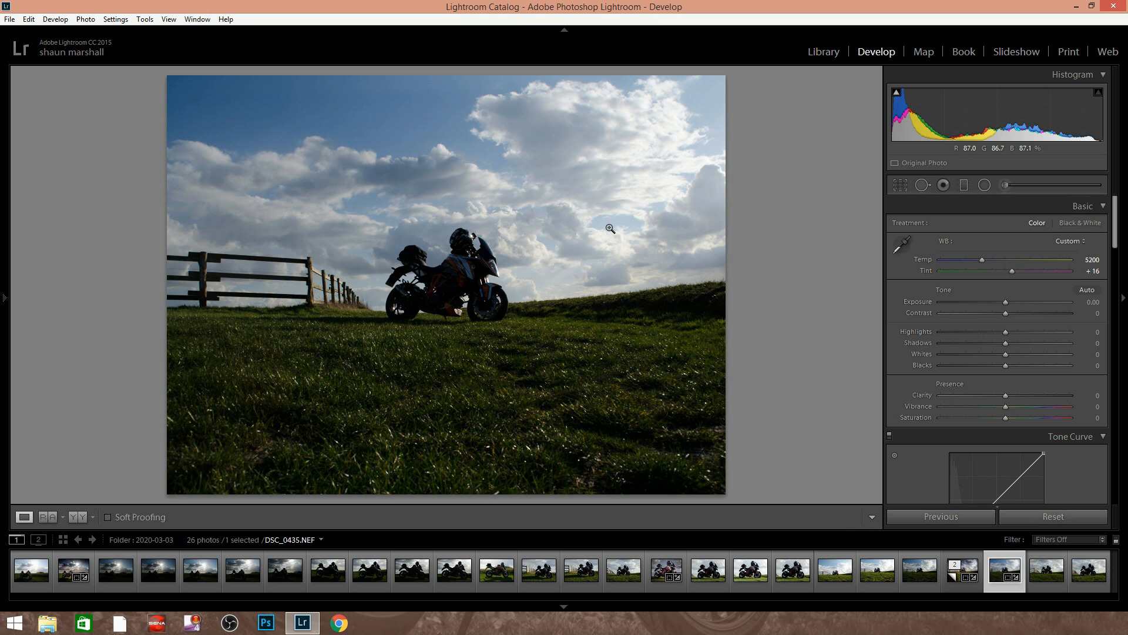
Try a white balance sample from the blue sky and undo it
left_click(902, 243)
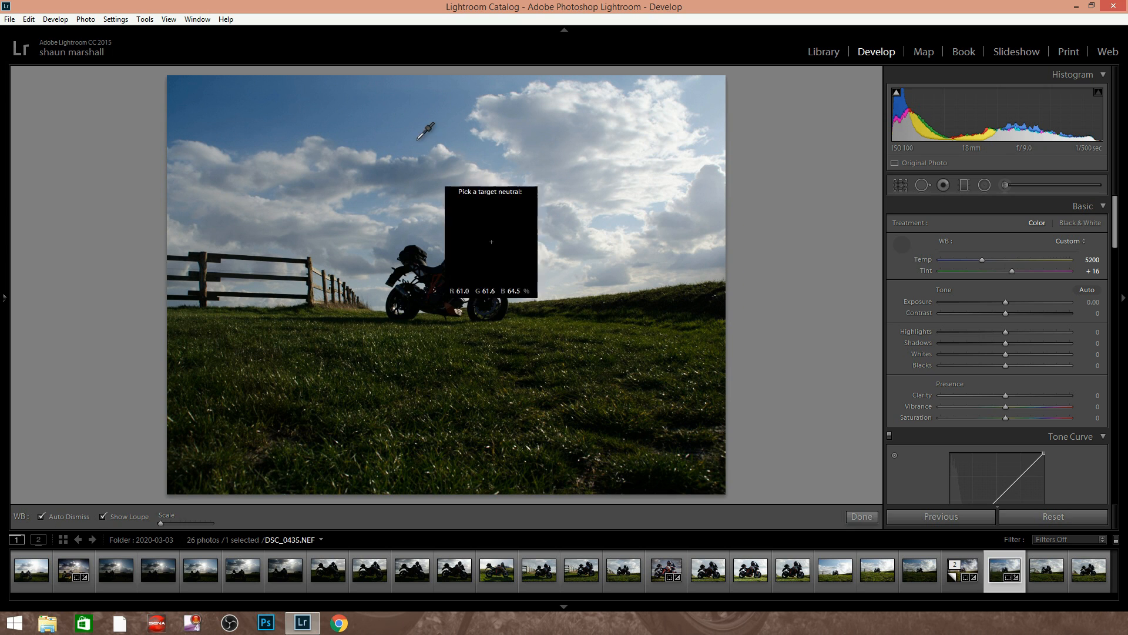
left_click(358, 112)
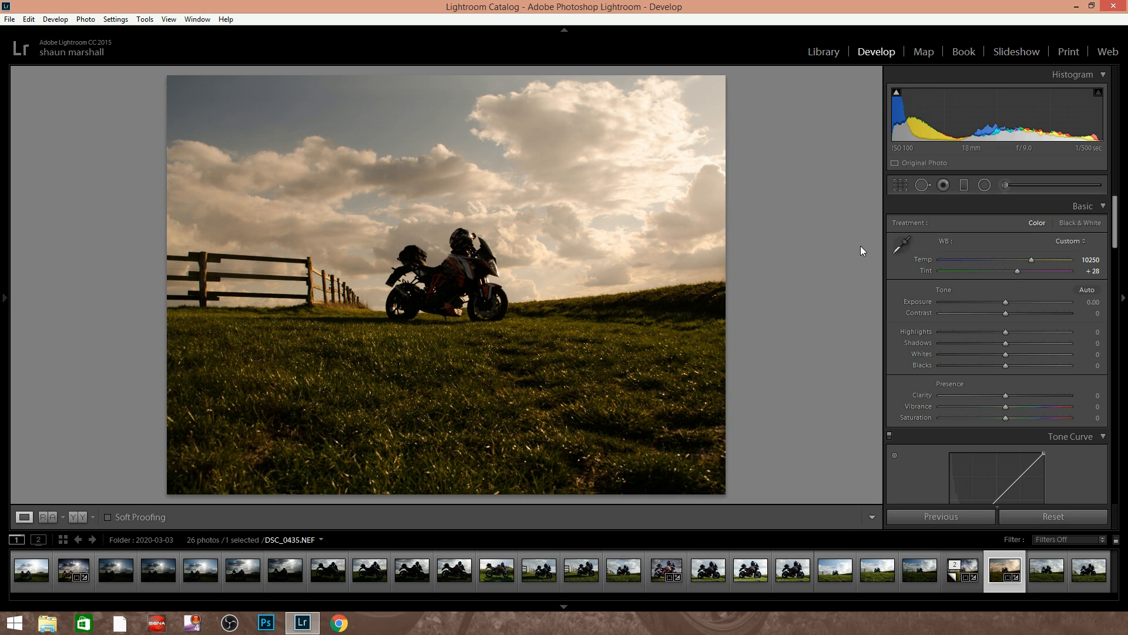
key("ctrl+z")
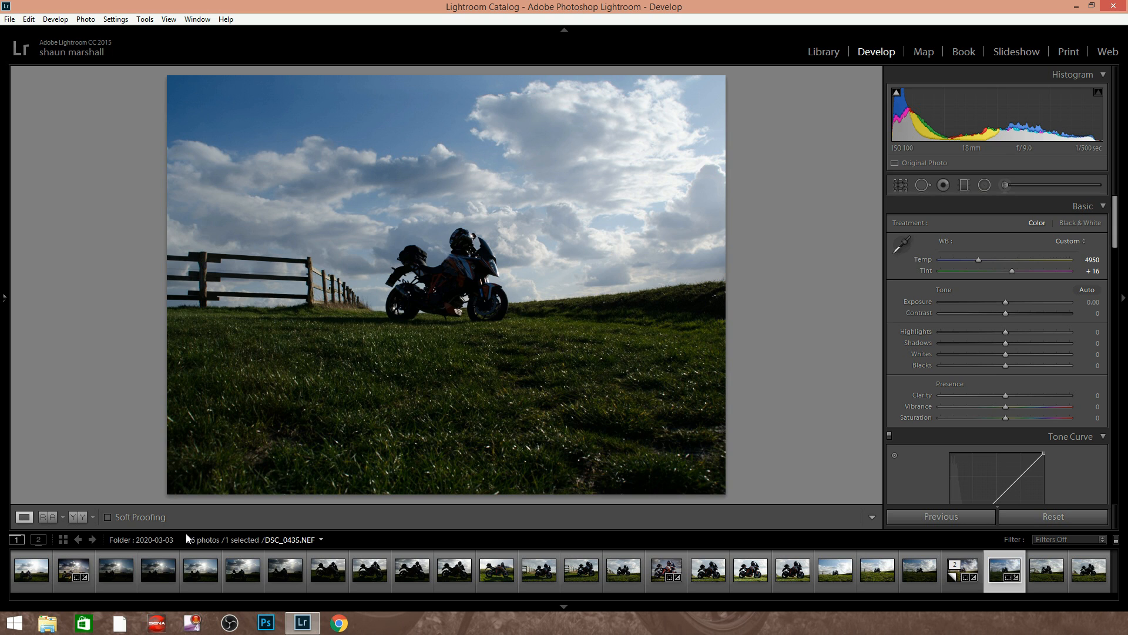
Try recovering the sky and ground in DSC_0413.NEF with Highlights at -100 and Shadows at +100
left_click(27, 574)
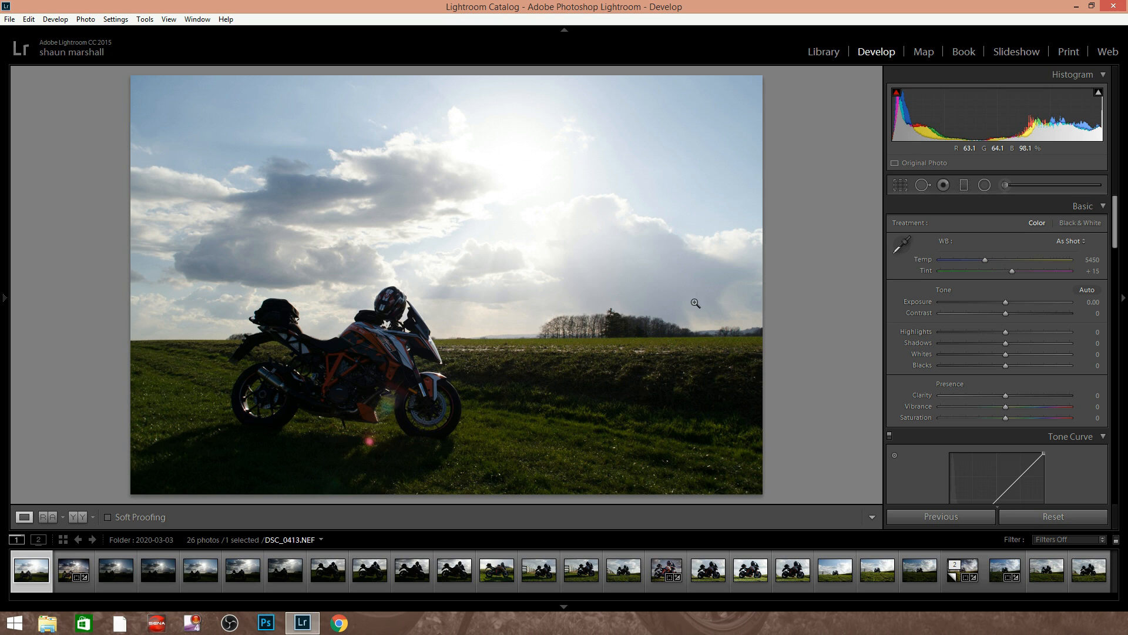
left_click_drag(1004, 333, 900, 336)
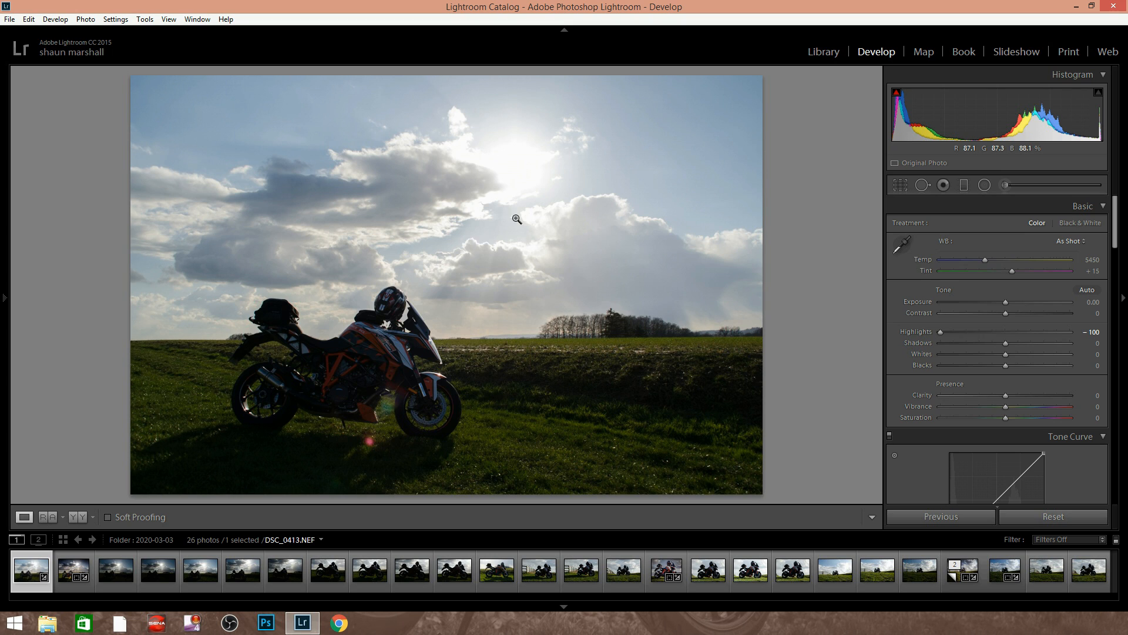
left_click_drag(1006, 344, 1086, 345)
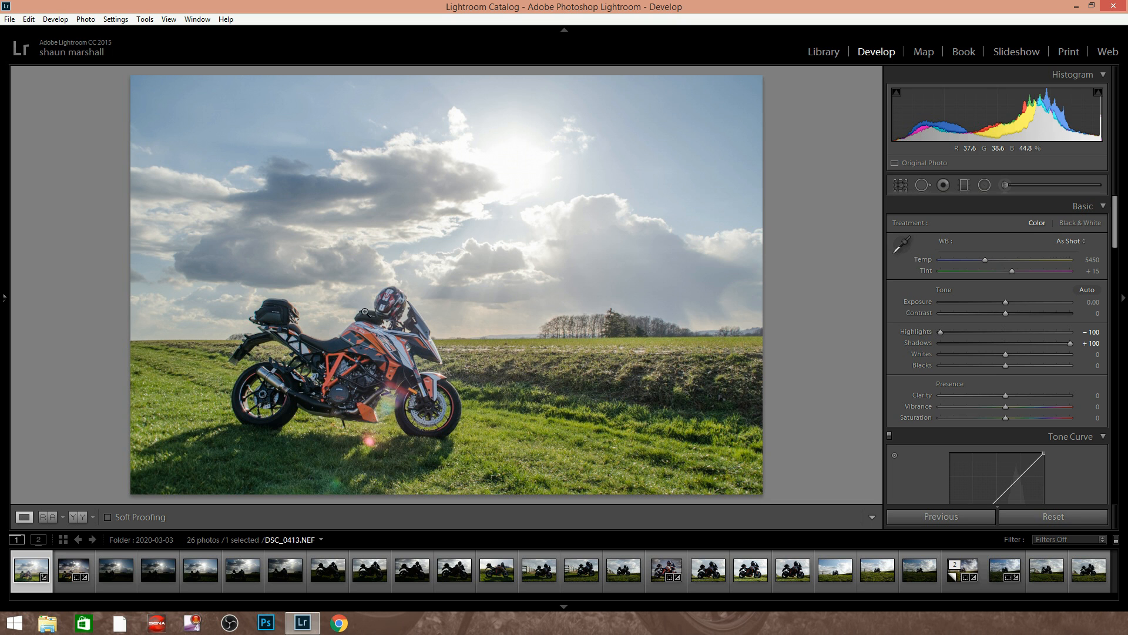
Try recovering the darker DSC_0415.NEF with Highlights at -100, Shadows at +100 and a slightly raised Exposure
left_click(116, 569)
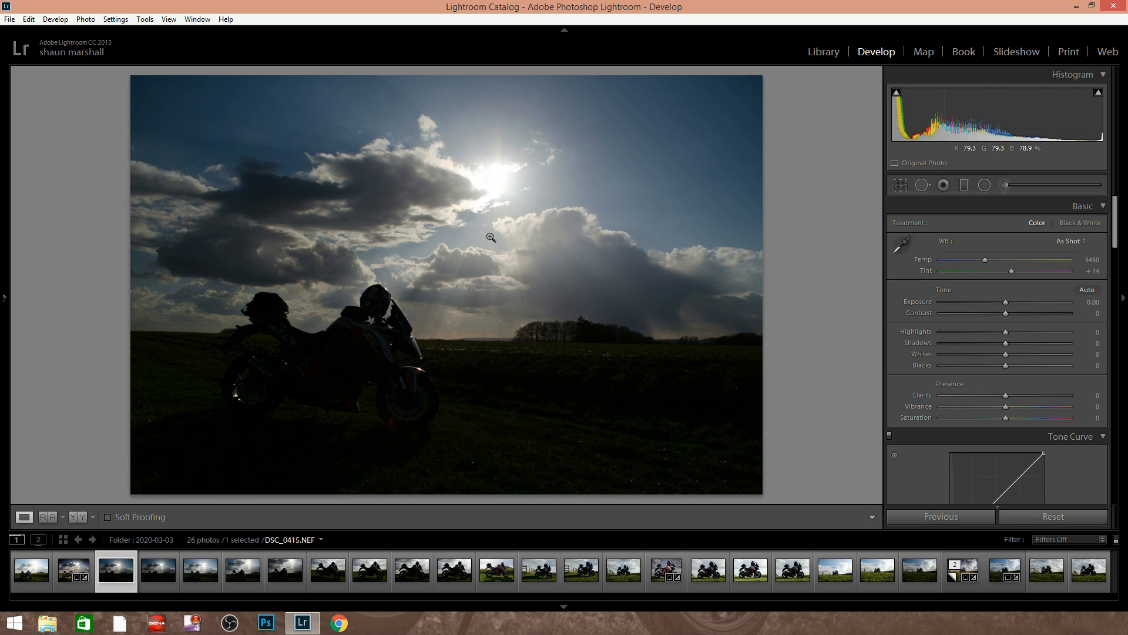
left_click_drag(992, 338, 917, 335)
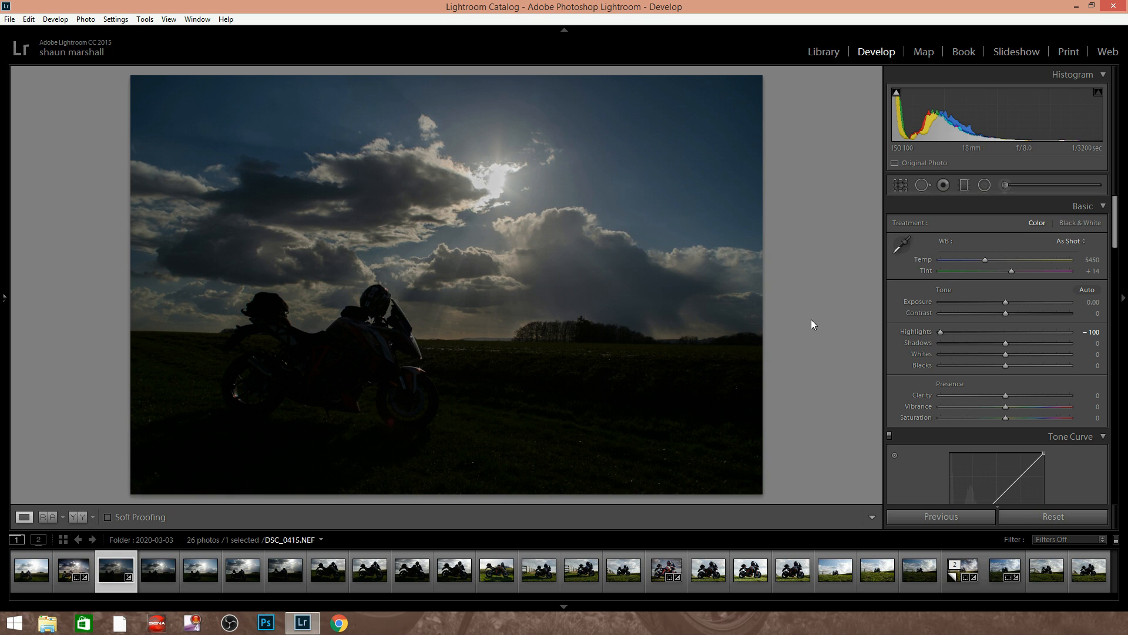
left_click_drag(1044, 351, 1101, 354)
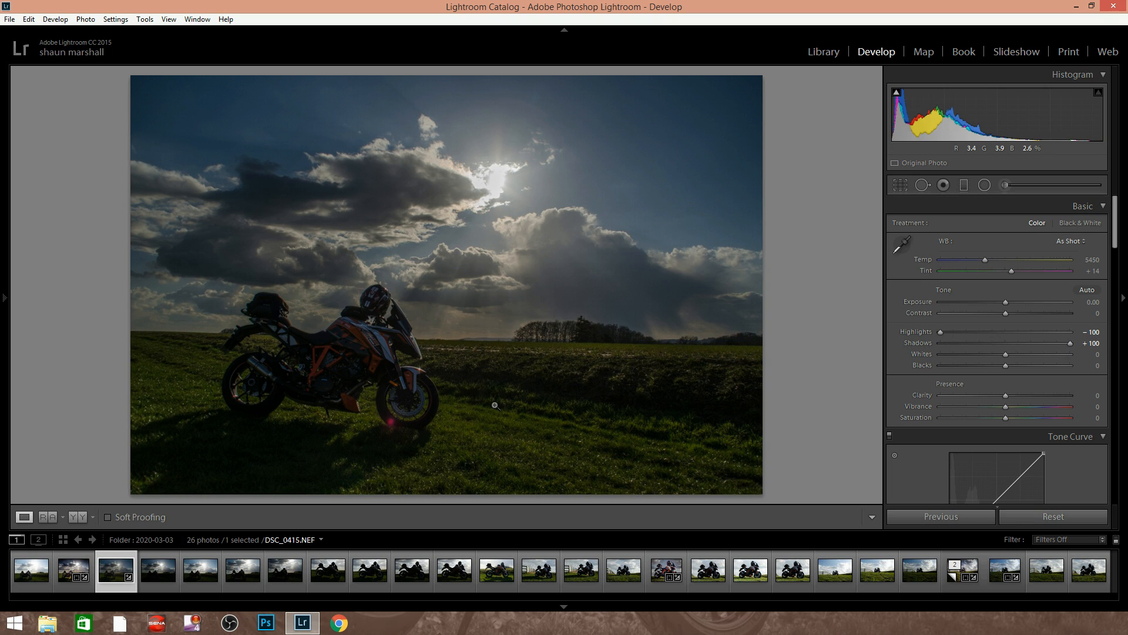
left_click_drag(1006, 302, 1018, 305)
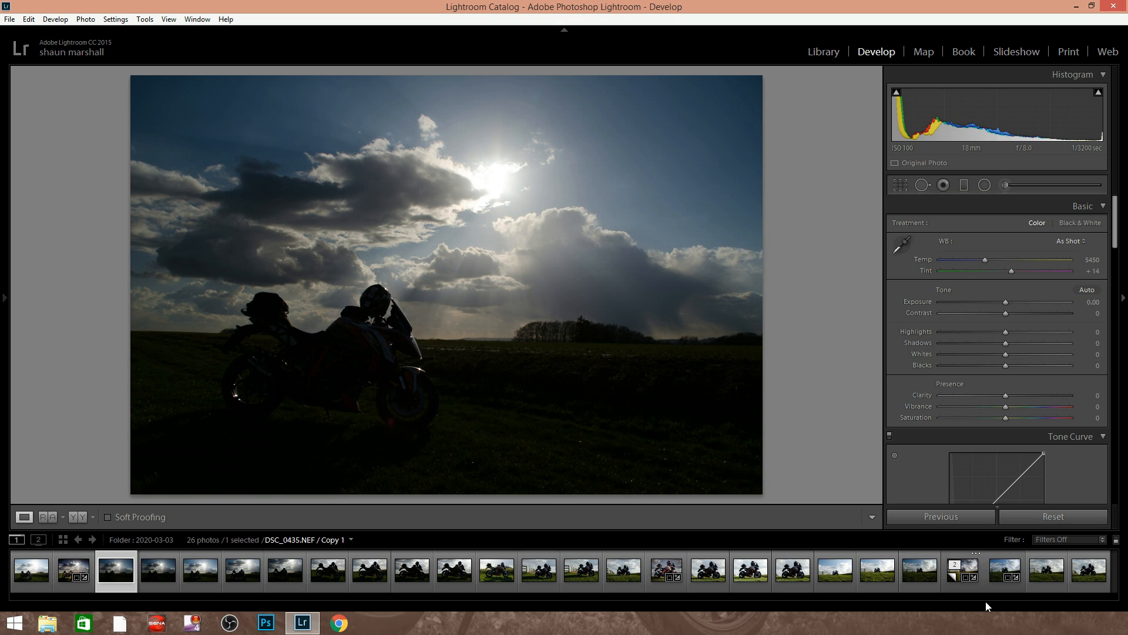
Return to the cropped DSC_0435.NEF and set its Highlights to -100 and Shadows to +100
left_click(997, 571)
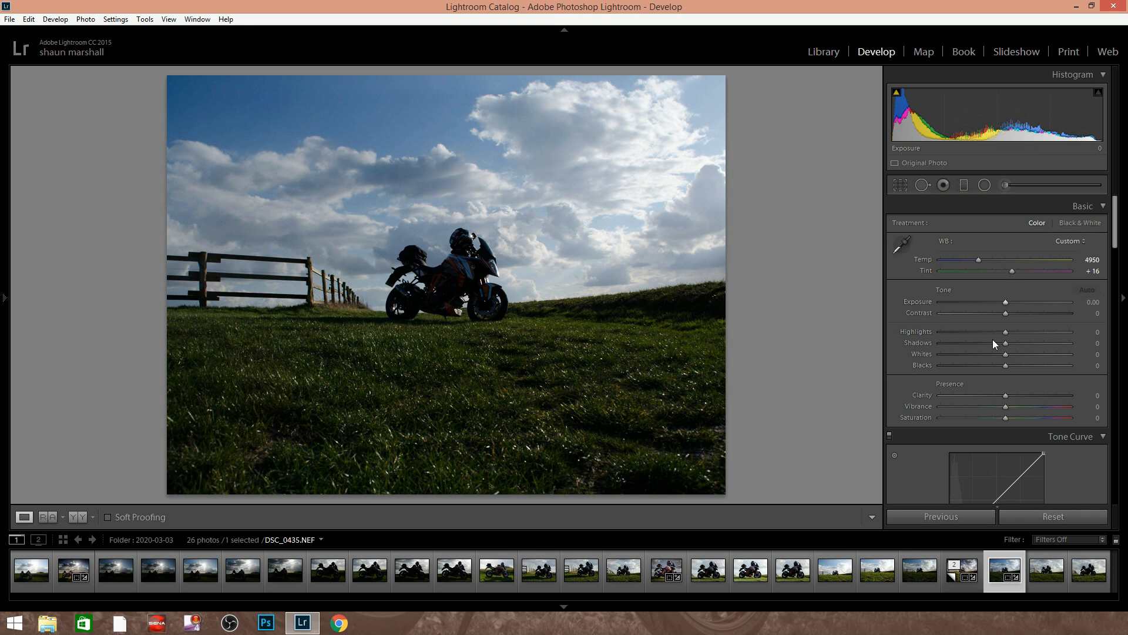
left_click_drag(1005, 333, 918, 343)
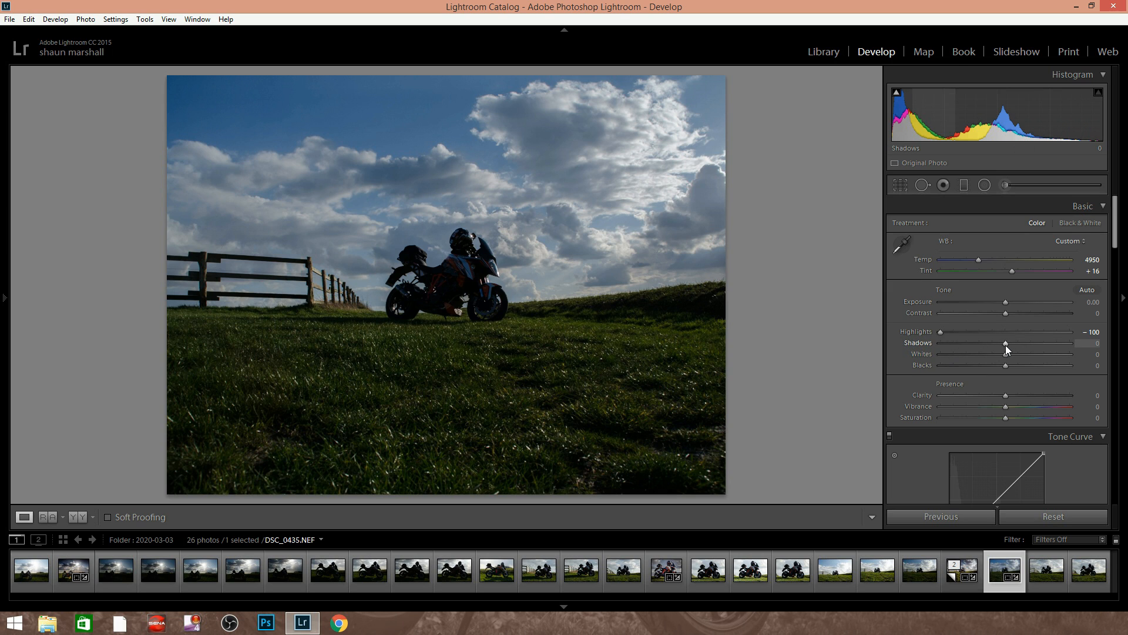
left_click_drag(1019, 344, 1084, 344)
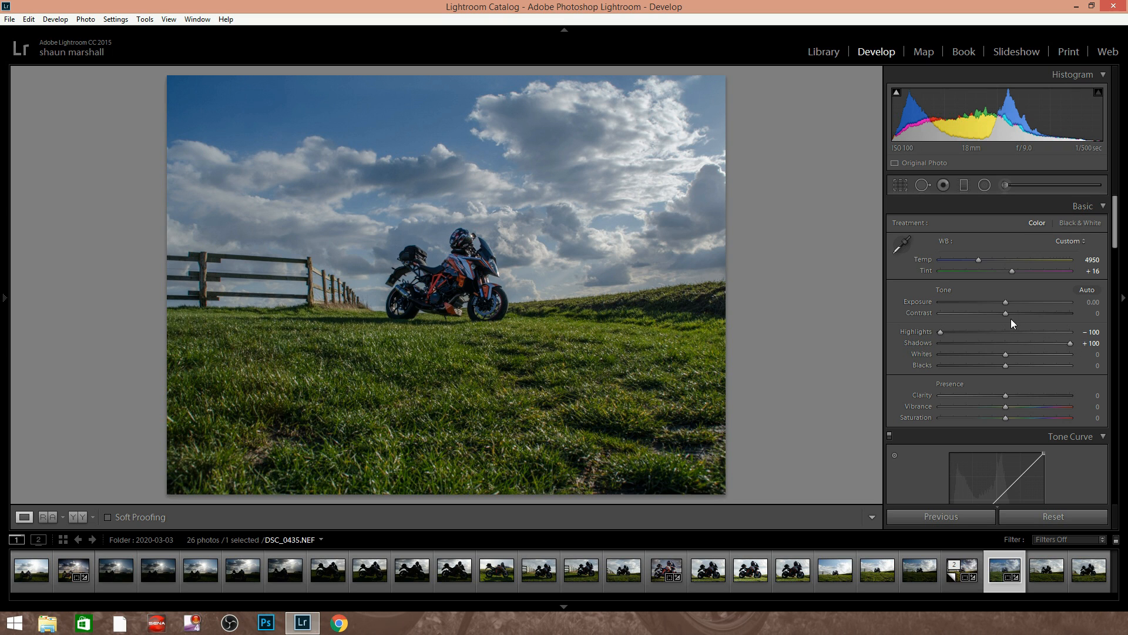
Fine-tune the photo's tone with Exposure +0.16, Contrast +9, Whites +7 and Blacks -6
left_click_drag(1006, 302, 1007, 302)
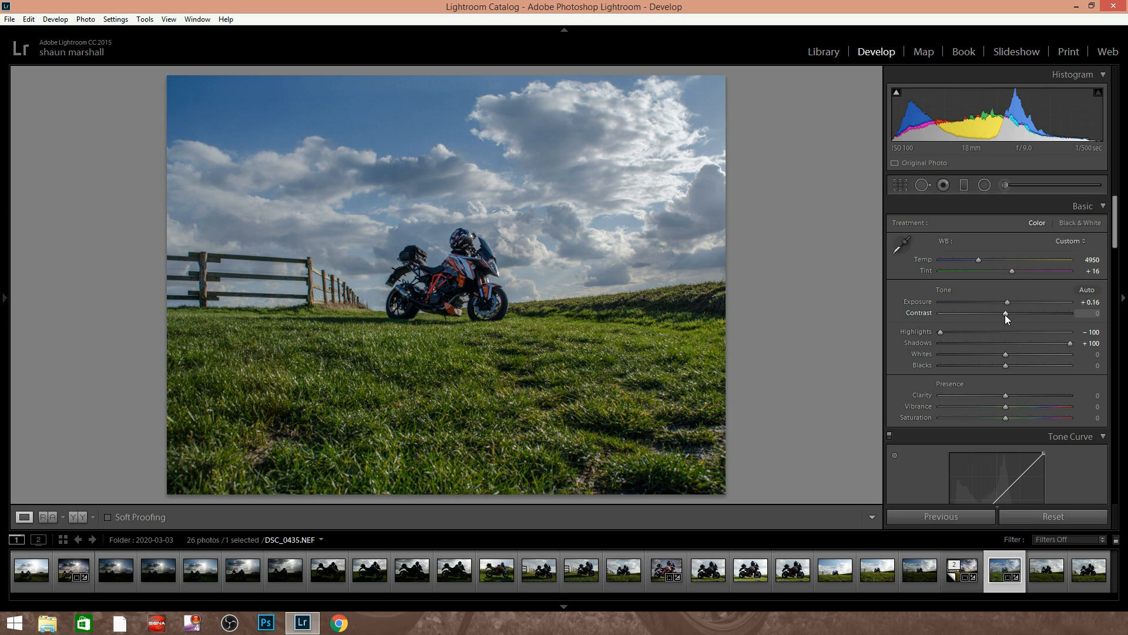
mouse_move(1007, 314)
left_mouse_down()
mouse_move(1034, 315)
mouse_move(957, 310)
mouse_move(1053, 319)
mouse_move(953, 328)
mouse_move(1010, 317)
left_mouse_up()
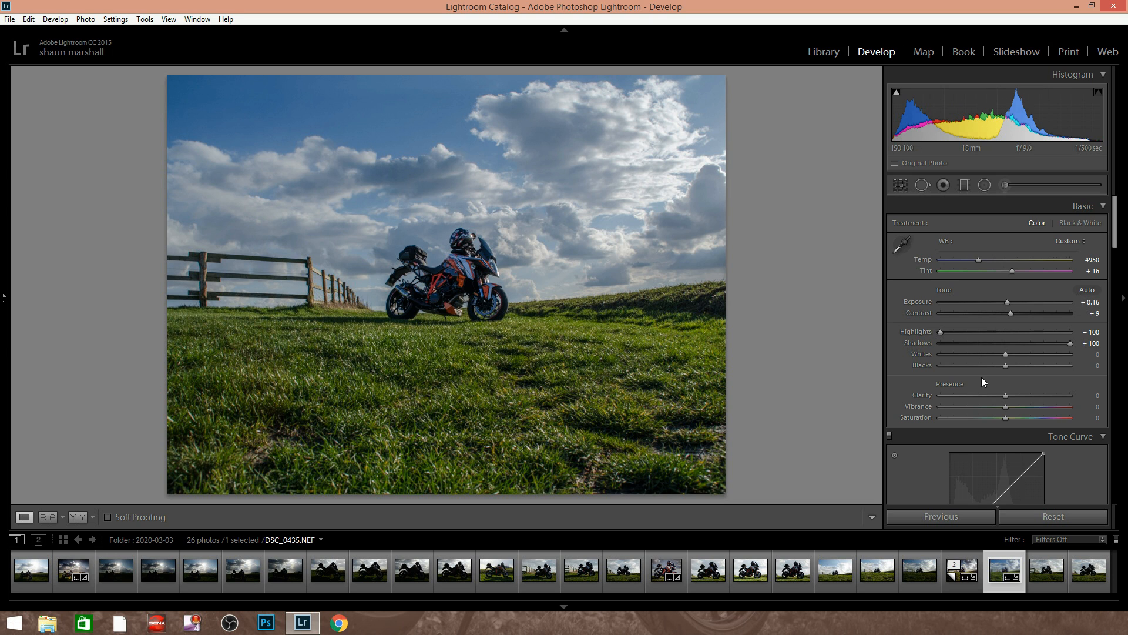
mouse_move(1006, 355)
left_mouse_down()
mouse_move(960, 357)
mouse_move(1064, 353)
mouse_move(955, 354)
mouse_move(1011, 352)
left_mouse_up()
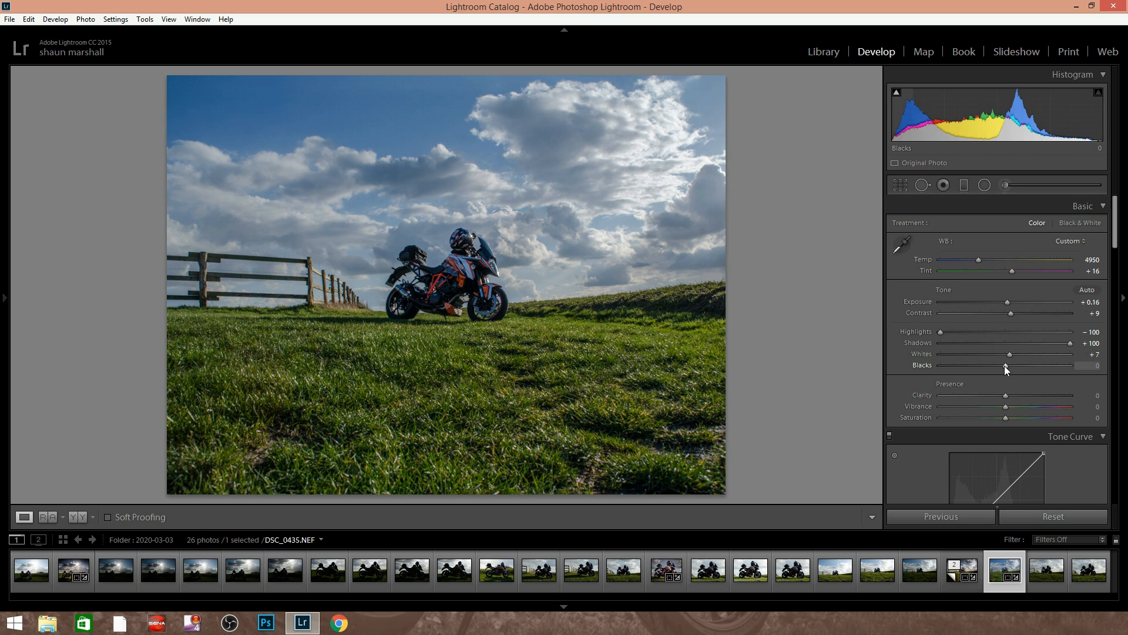
mouse_move(1006, 365)
left_mouse_down()
mouse_move(1048, 371)
mouse_move(1003, 367)
left_mouse_up()
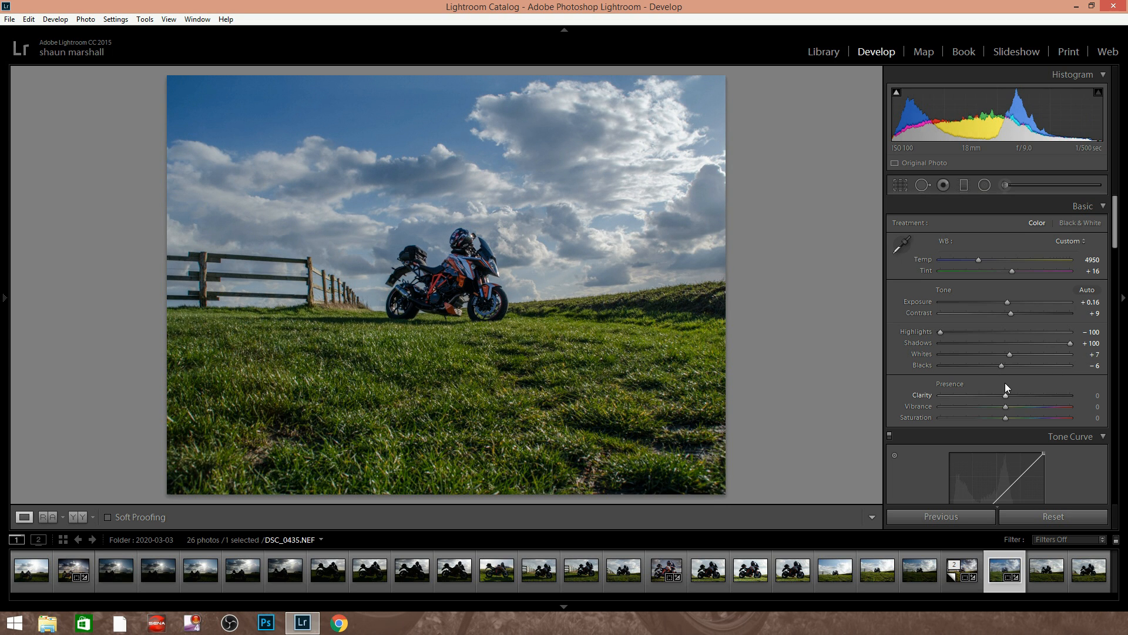
scroll(1013, 400, "down", 3)
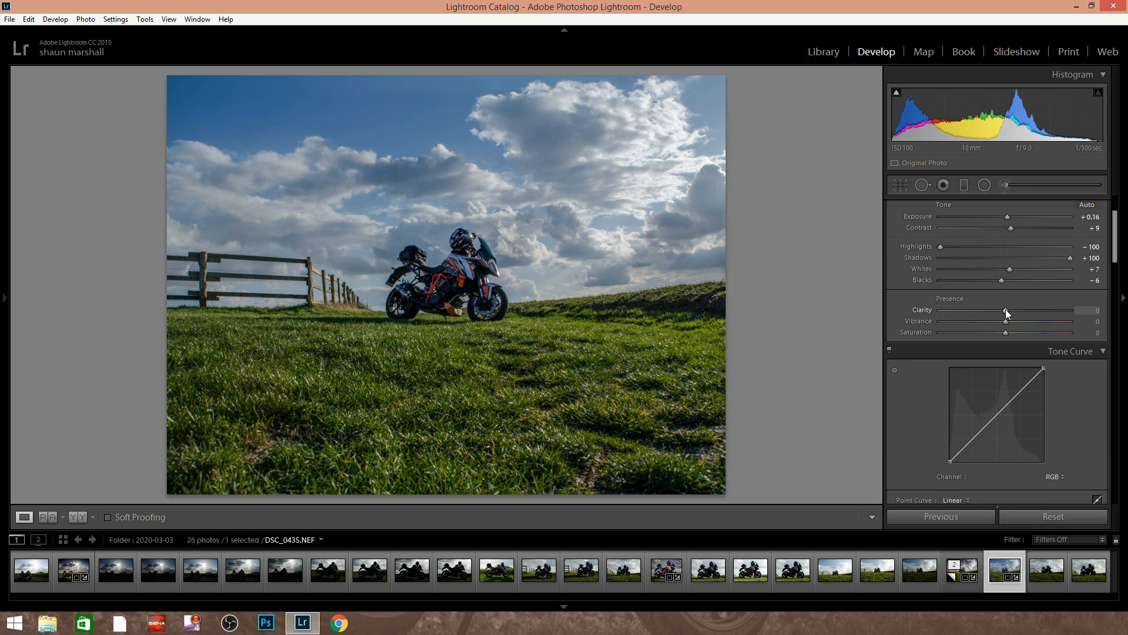
Set the photo's Clarity to +19, previewing the +100 extreme on the way
left_click_drag(1007, 311, 1081, 309)
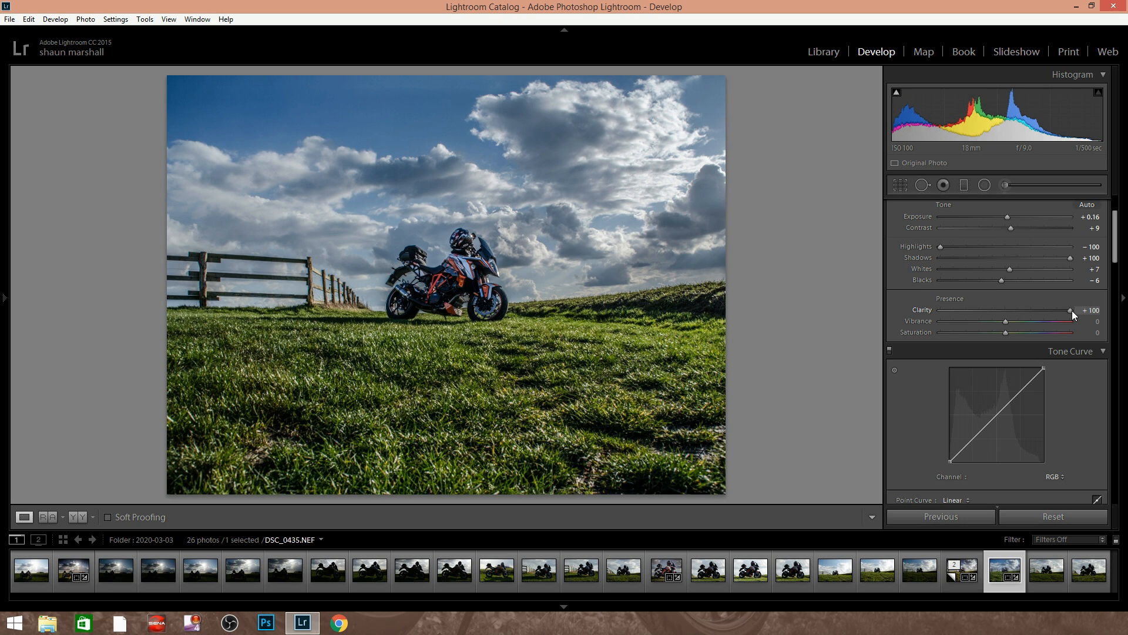
left_click_drag(1063, 310, 1019, 314)
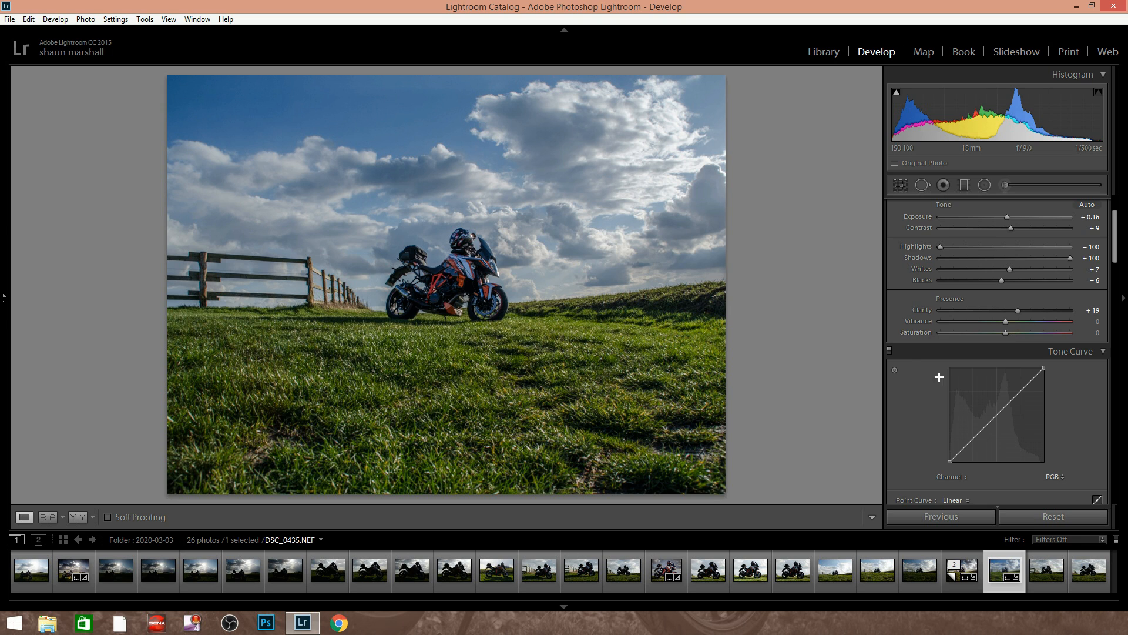
Try shifting the grass colour with a Green hue of +100 in the HSL adjustments, and reset it
scroll(1005, 324, "down", 3)
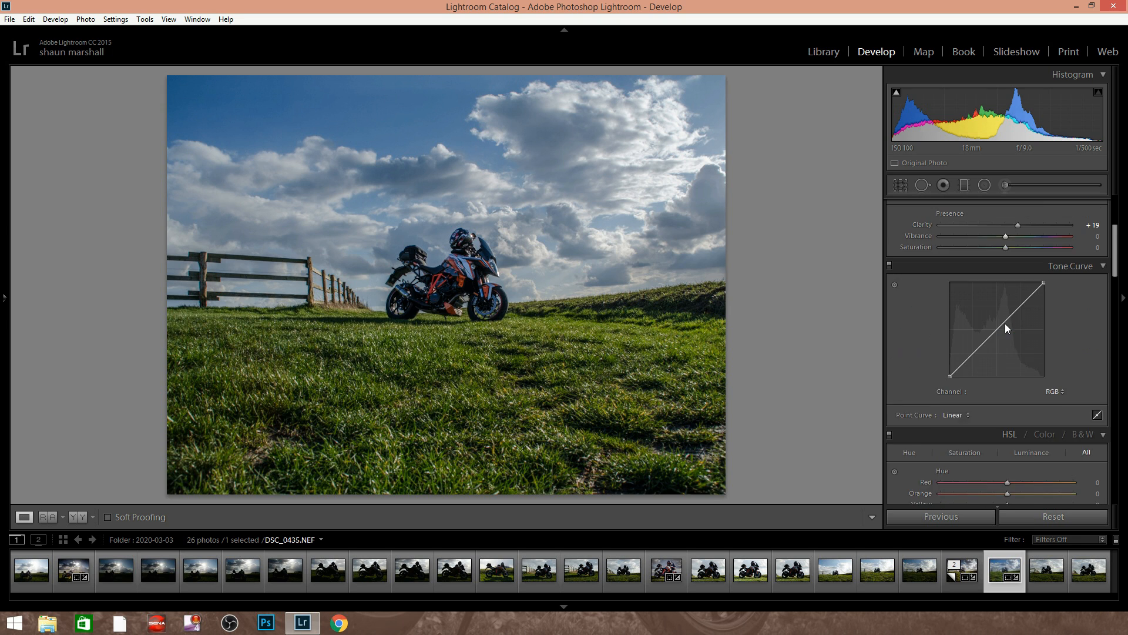
scroll(1006, 315, "down", 5)
scroll(949, 263, "up", 3)
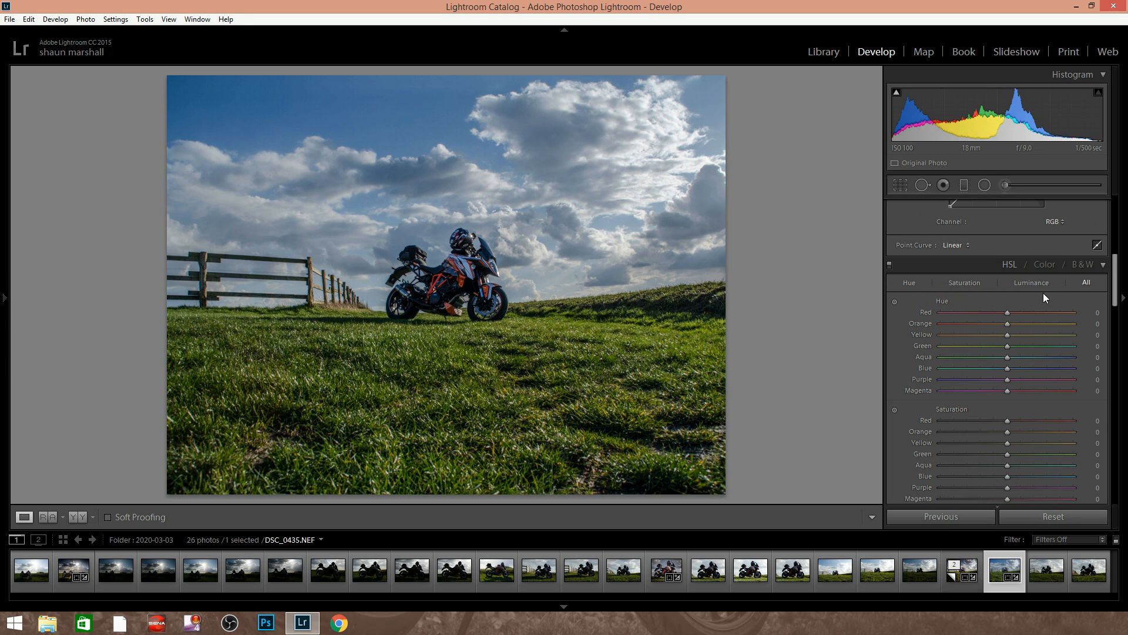
scroll(1045, 299, "down", 2)
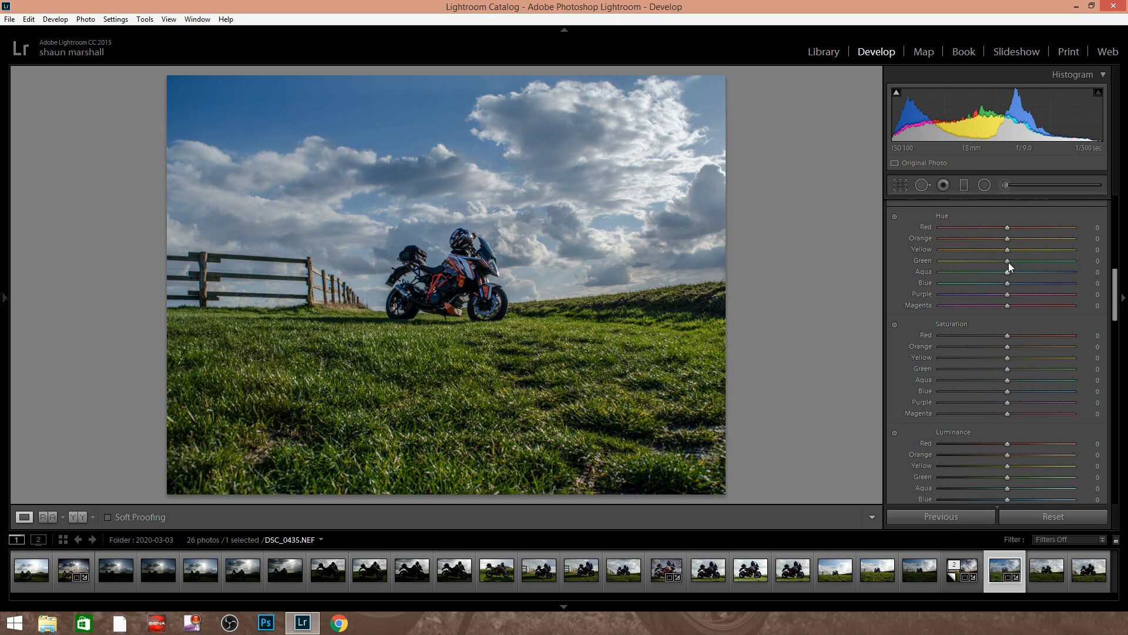
left_click_drag(1007, 260, 1085, 261)
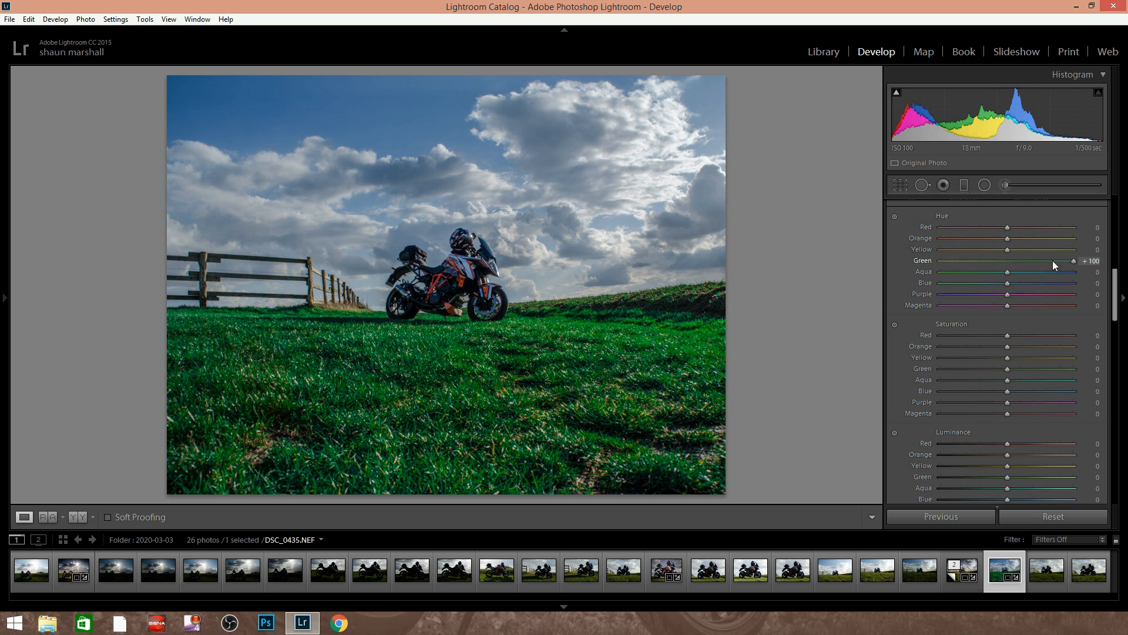
double_click(1009, 260)
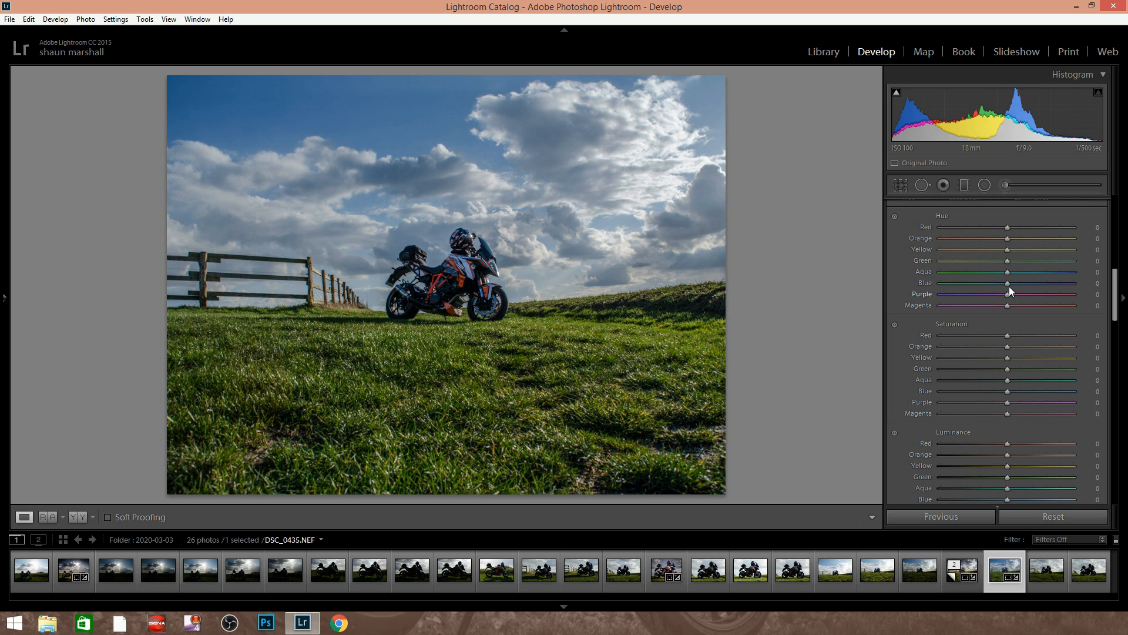
mouse_move(1007, 285)
left_mouse_down()
mouse_move(1069, 294)
mouse_move(939, 283)
mouse_move(992, 280)
mouse_move(1008, 294)
left_mouse_up()
Adjust the HSL saturation to Orange +15, Green -16 and Blue +8
left_click_drag(1115, 292, 1115, 306)
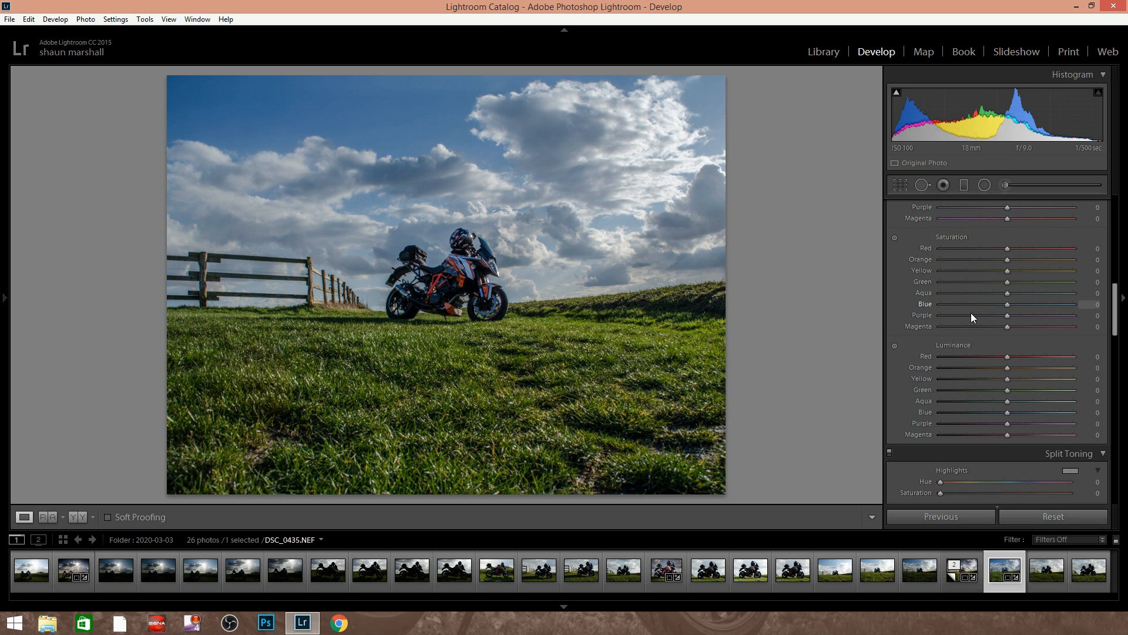
mouse_move(1010, 303)
left_mouse_down()
mouse_move(1072, 303)
mouse_move(1014, 305)
left_mouse_up()
left_click_drag(1004, 281, 1000, 282)
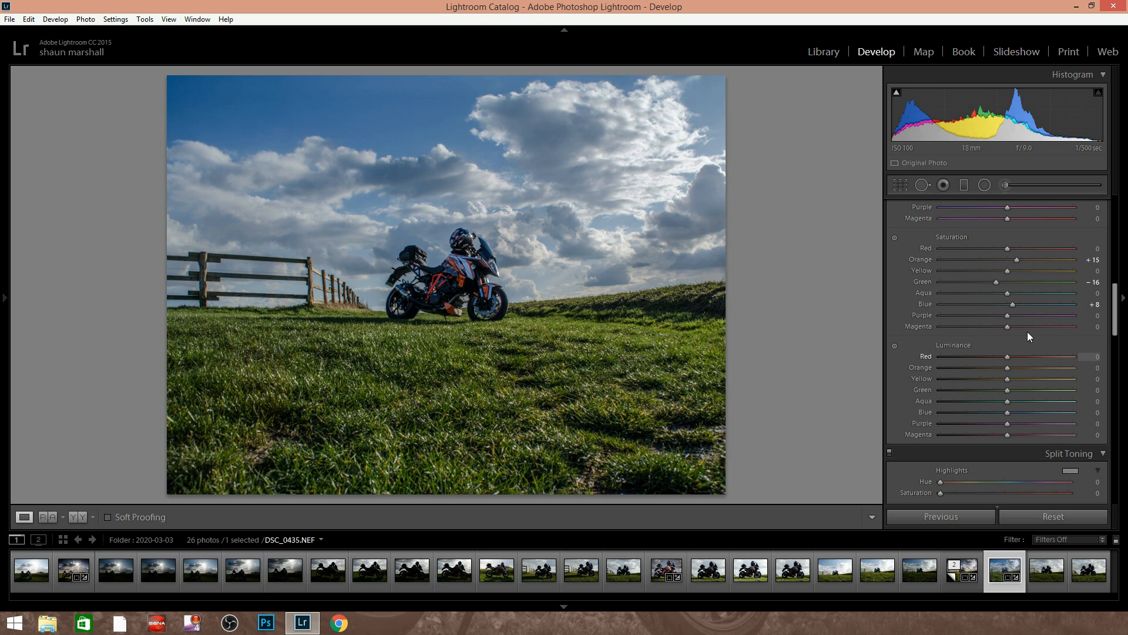
Brighten the grass with a Green luminance of +41 and darken the sky with a Blue luminance of -6
scroll(1115, 308, "down", 3)
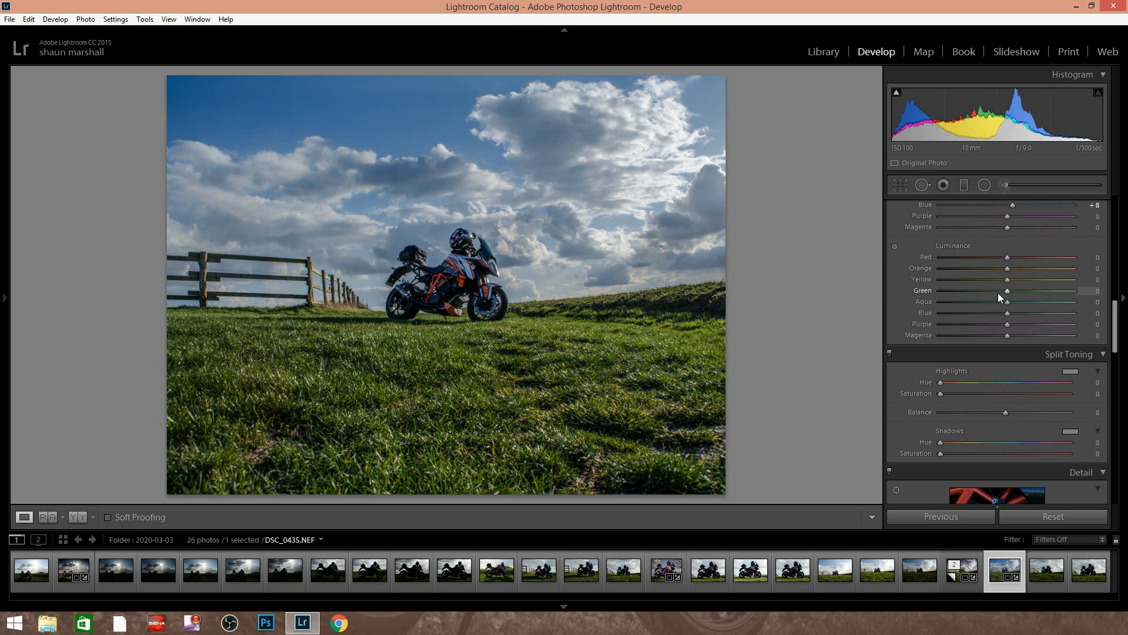
left_click_drag(1007, 291, 1038, 298)
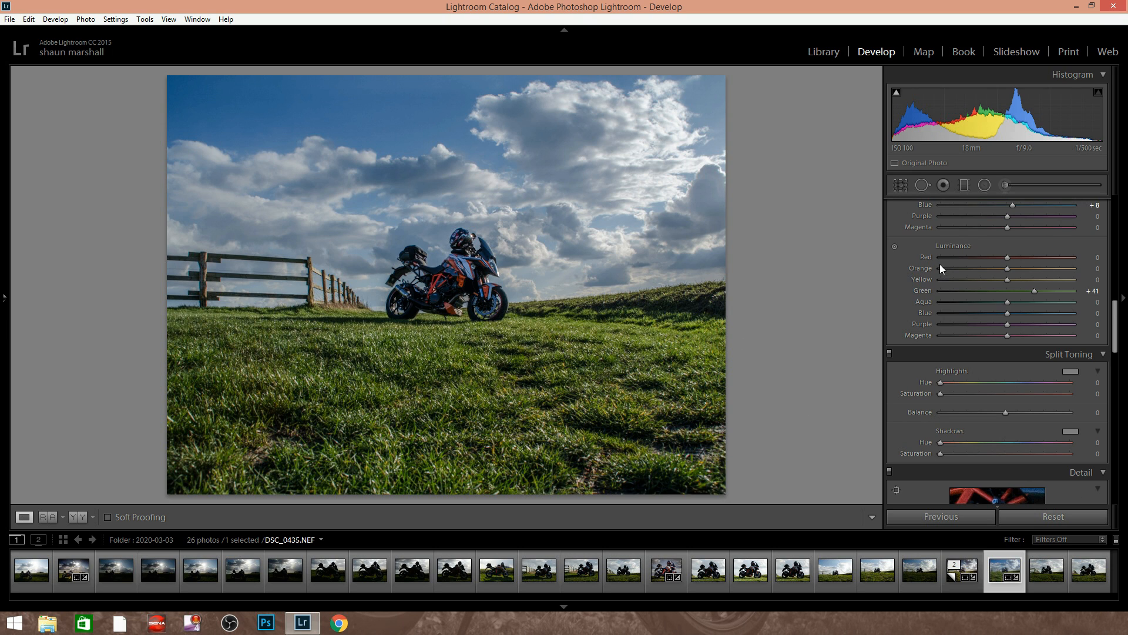
mouse_move(1009, 314)
left_mouse_down()
mouse_move(1052, 320)
mouse_move(1005, 317)
left_mouse_up()
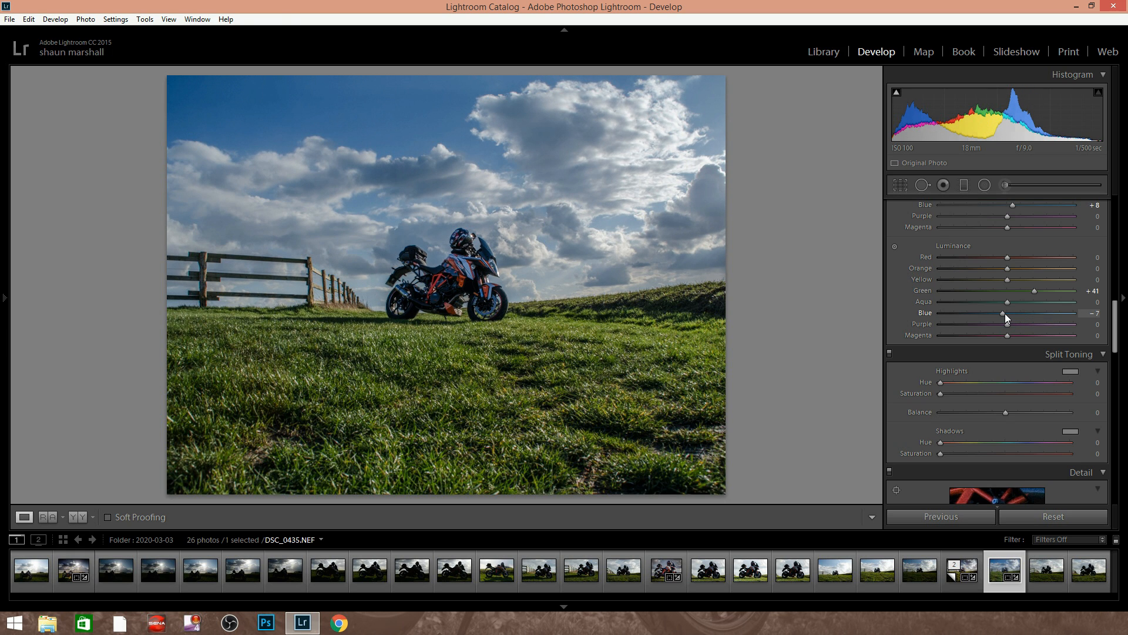
Try split toning with highlight Hue 290, shadow Hue 238 and shadow Saturation 4, and reset all of it
scroll(1014, 403, "down", 2)
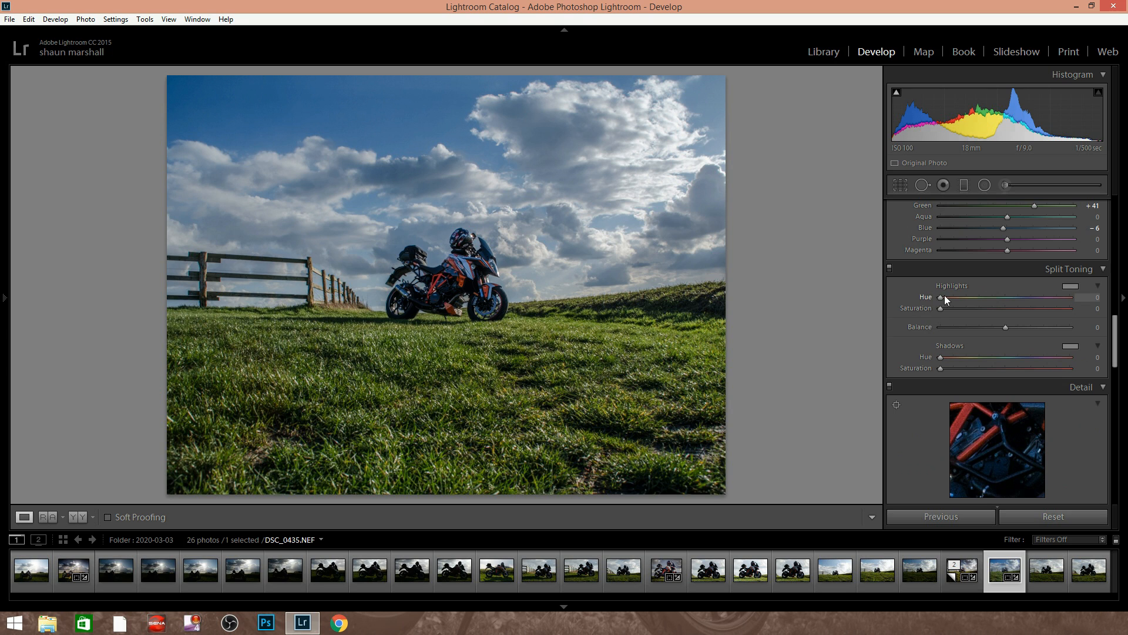
left_click_drag(940, 297, 1043, 298)
left_click_drag(974, 314, 944, 314)
mouse_move(941, 368)
left_mouse_down()
mouse_move(975, 366)
mouse_move(924, 368)
mouse_move(945, 367)
left_mouse_up()
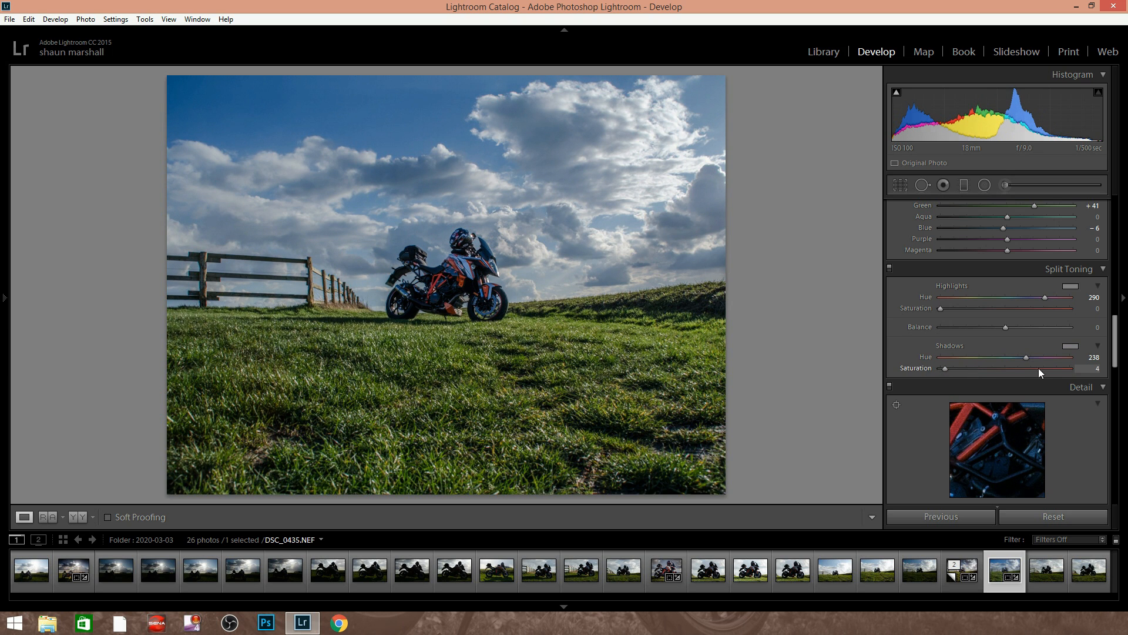
double_click(1027, 358)
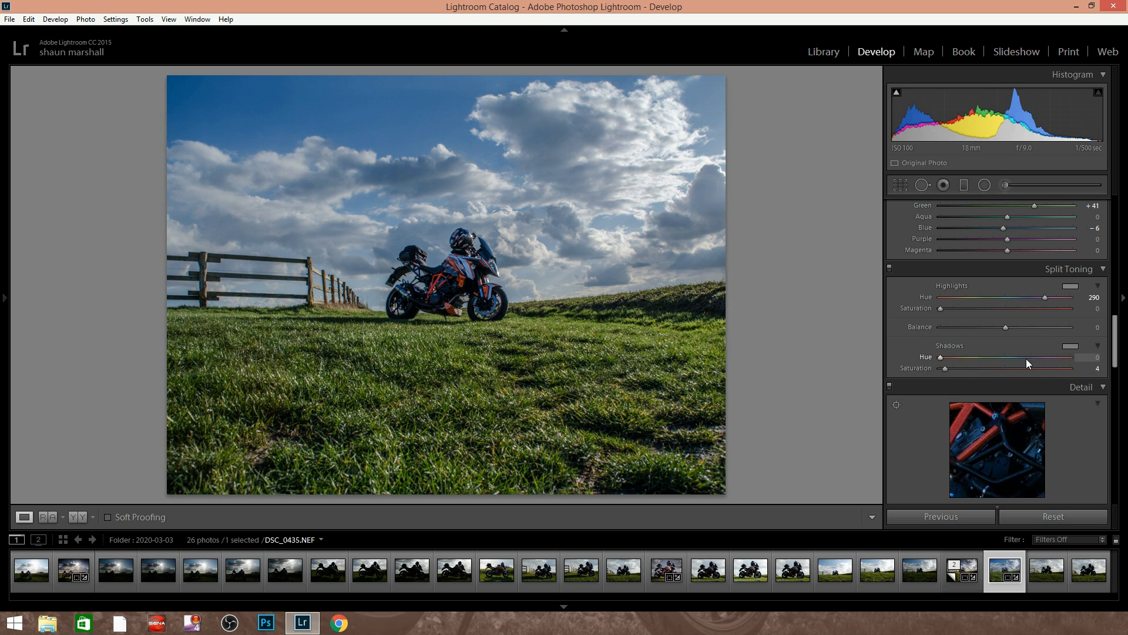
double_click(942, 368)
double_click(1046, 298)
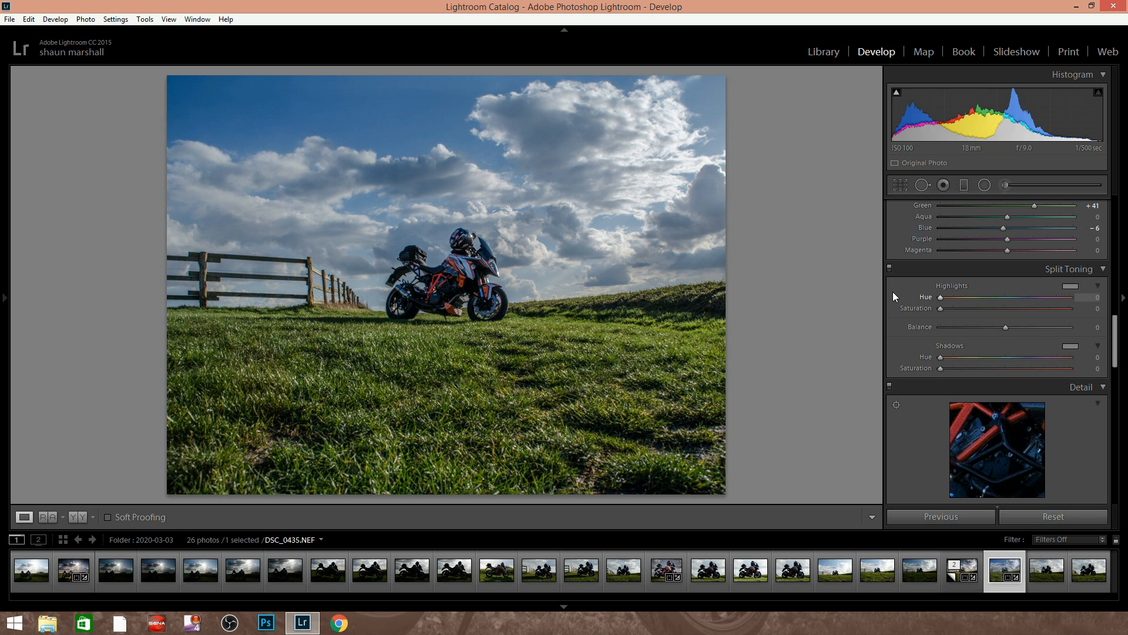
Preview the detail at the motorcycle's rear and set the sharpening Amount to 69 and Luminance noise reduction to 17
left_click_drag(1115, 340, 1094, 372)
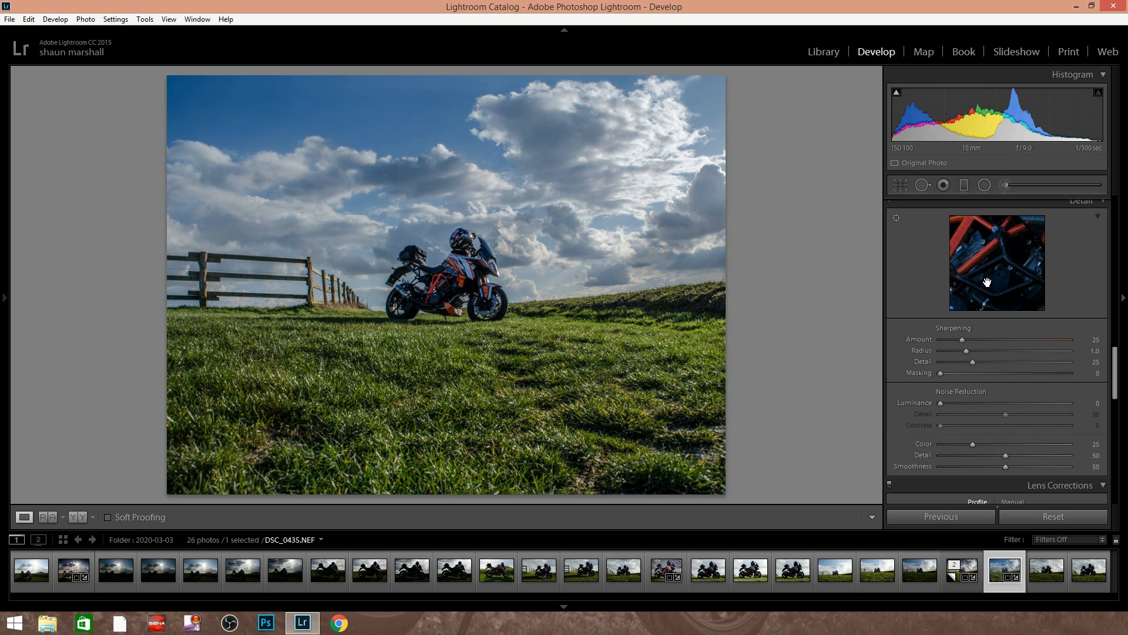
left_click(897, 218)
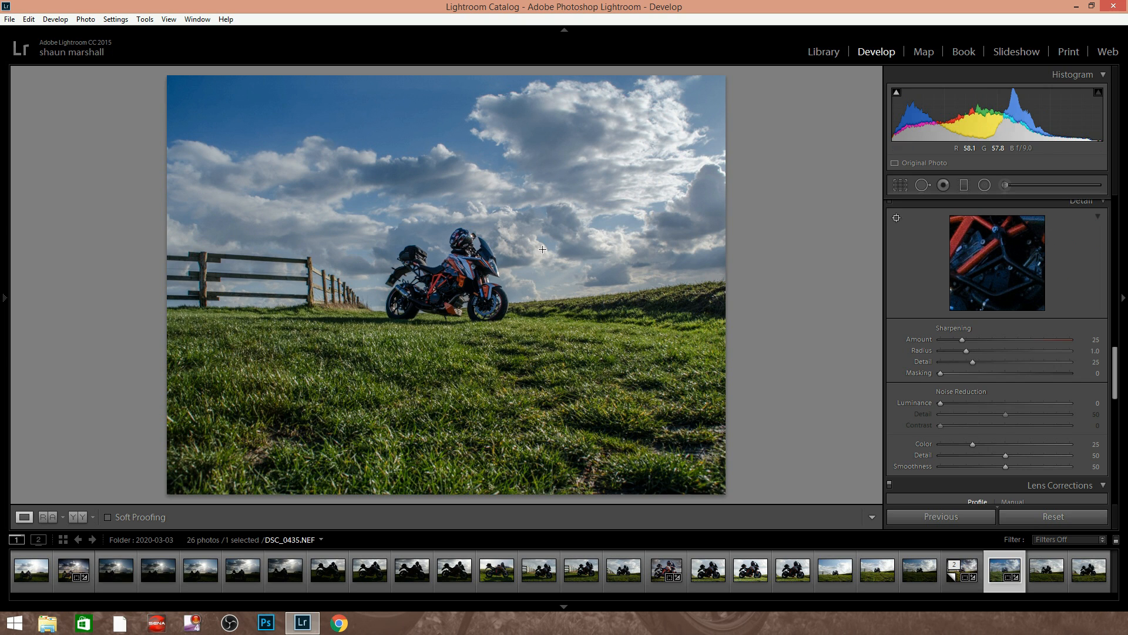
left_click(407, 266)
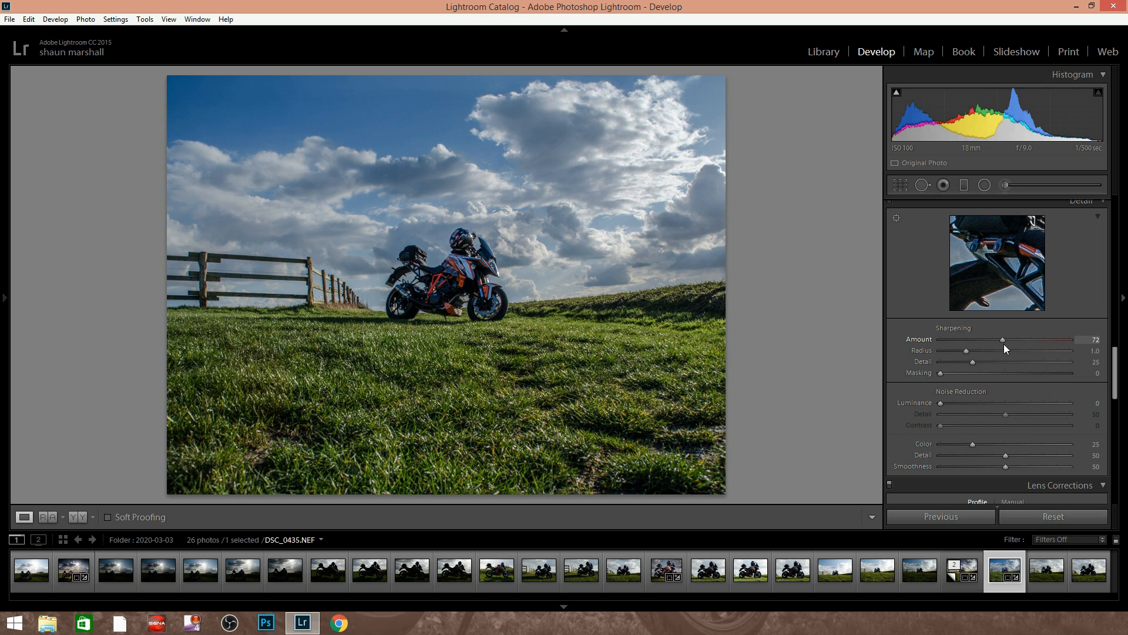
left_click_drag(1004, 346, 1001, 345)
left_click_drag(1000, 340, 1048, 343)
left_click_drag(1001, 339, 1005, 340)
left_click_drag(941, 404, 960, 404)
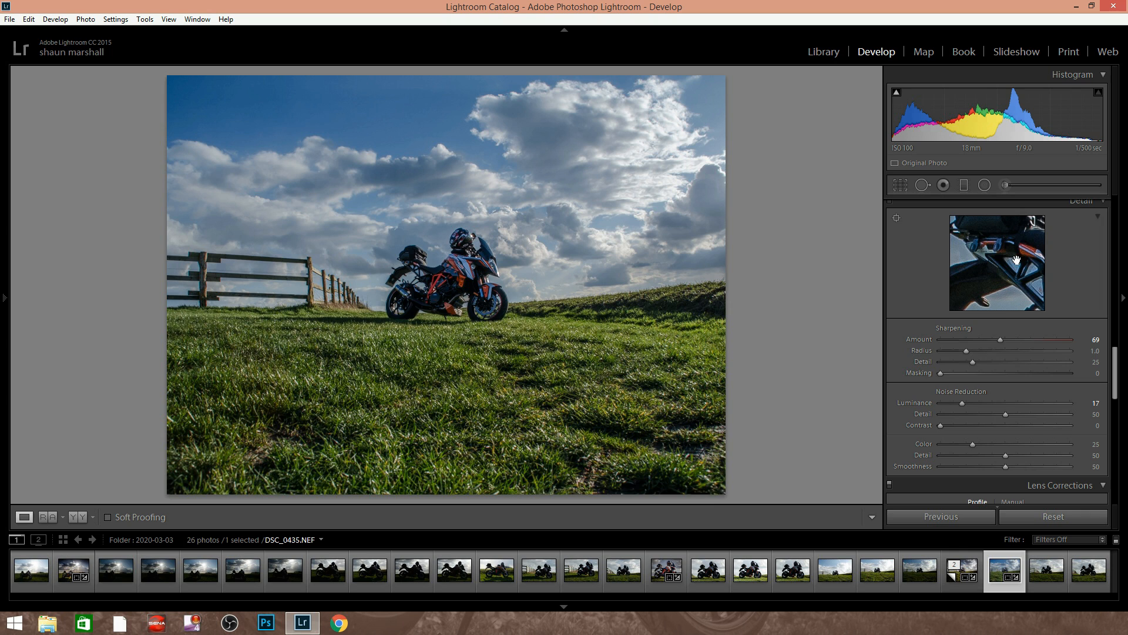
Enable the lens profile corrections and the removal of chromatic aberration
scroll(1111, 377, "down", 2)
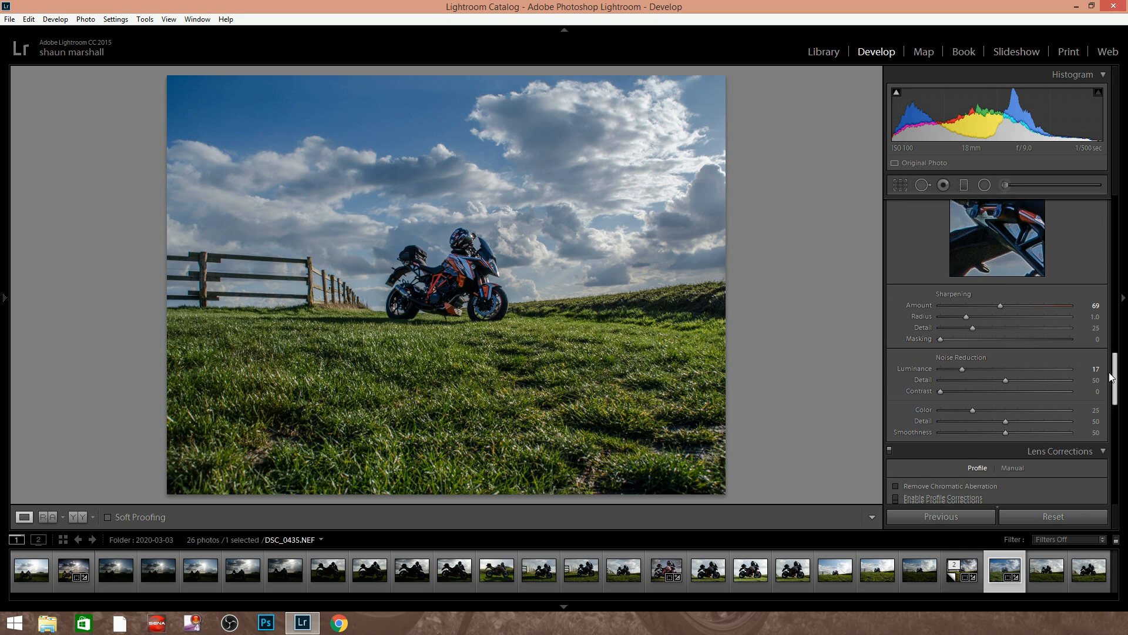
scroll(1110, 378, "down", 1)
scroll(1108, 381, "down", 5)
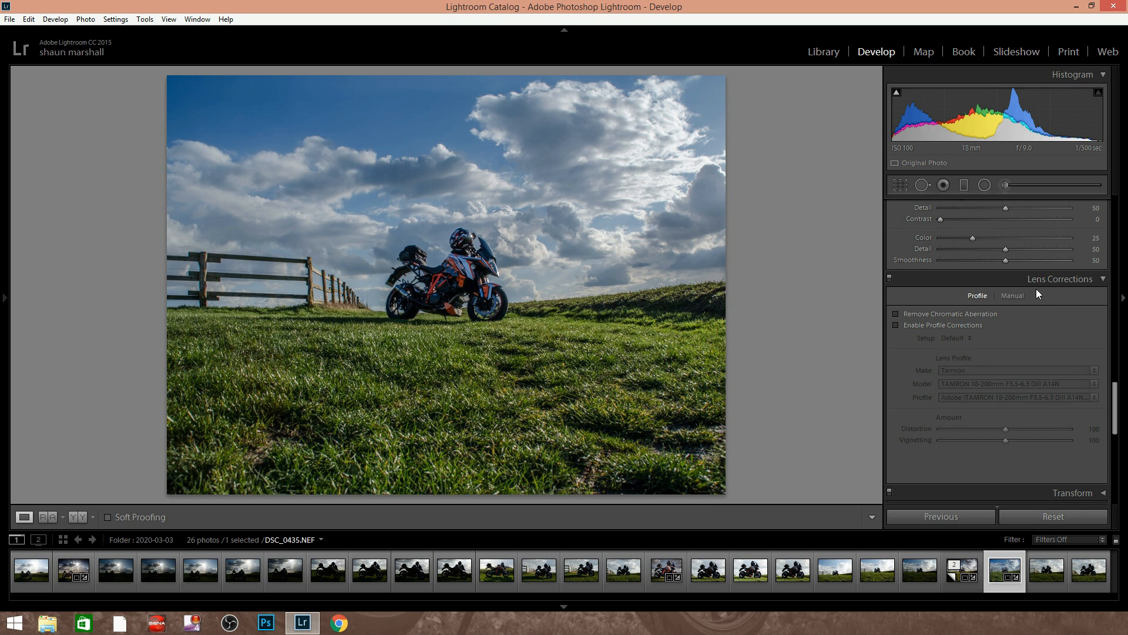
left_click(895, 324)
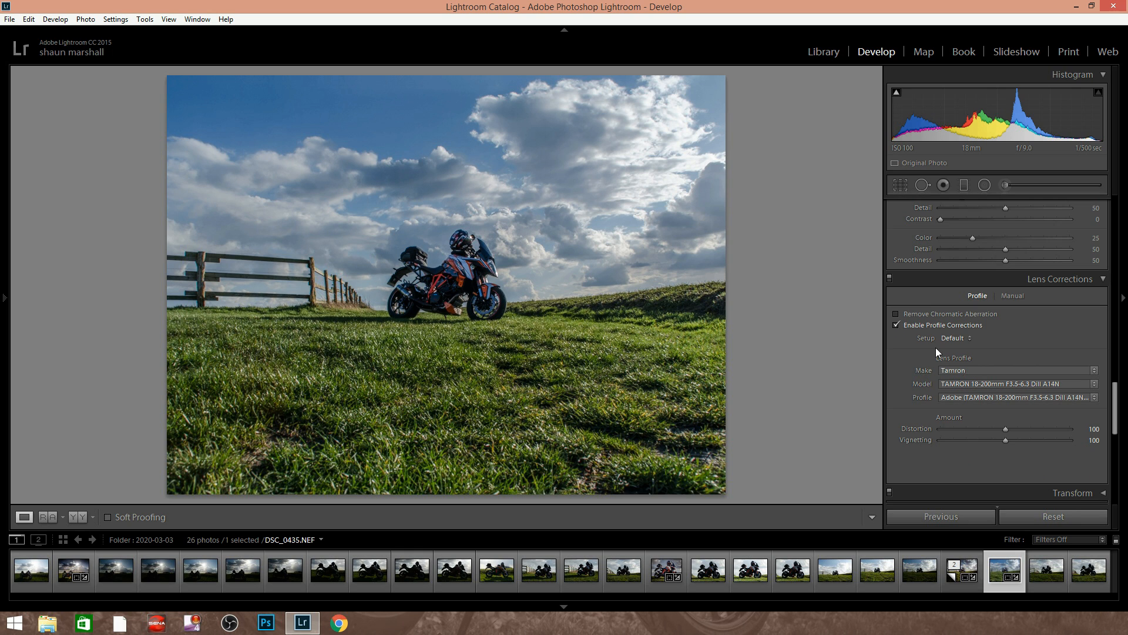
left_click(894, 312)
Try a post-crop vignette with an Amount of -100 and reset it
scroll(1049, 411, "down", 3)
scroll(1049, 411, "down", 6)
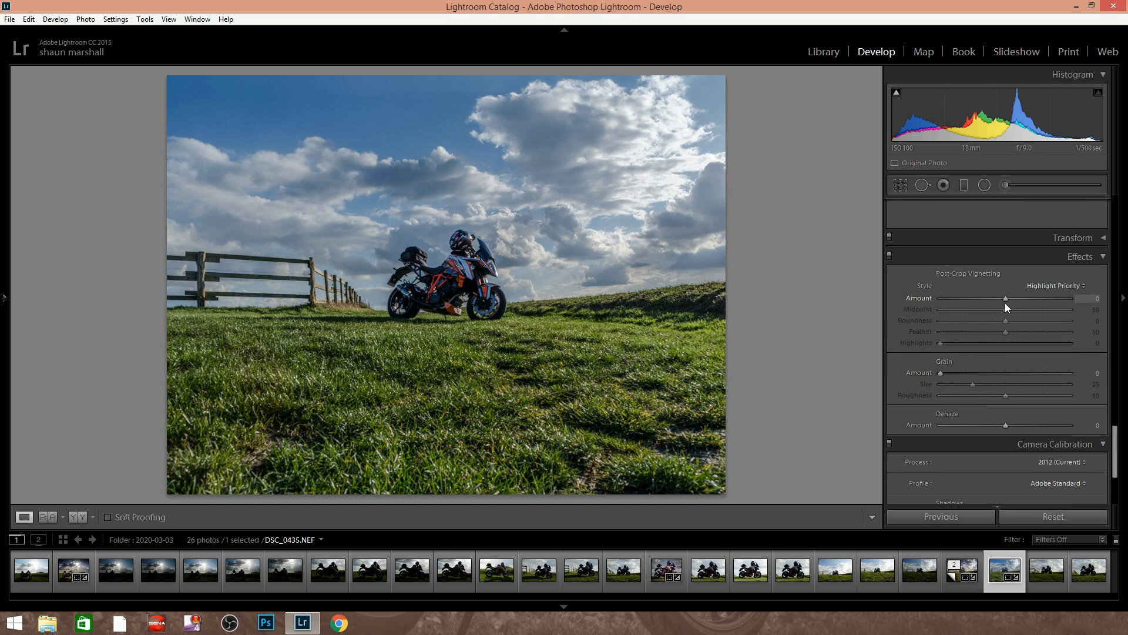
left_click_drag(1004, 301, 926, 293)
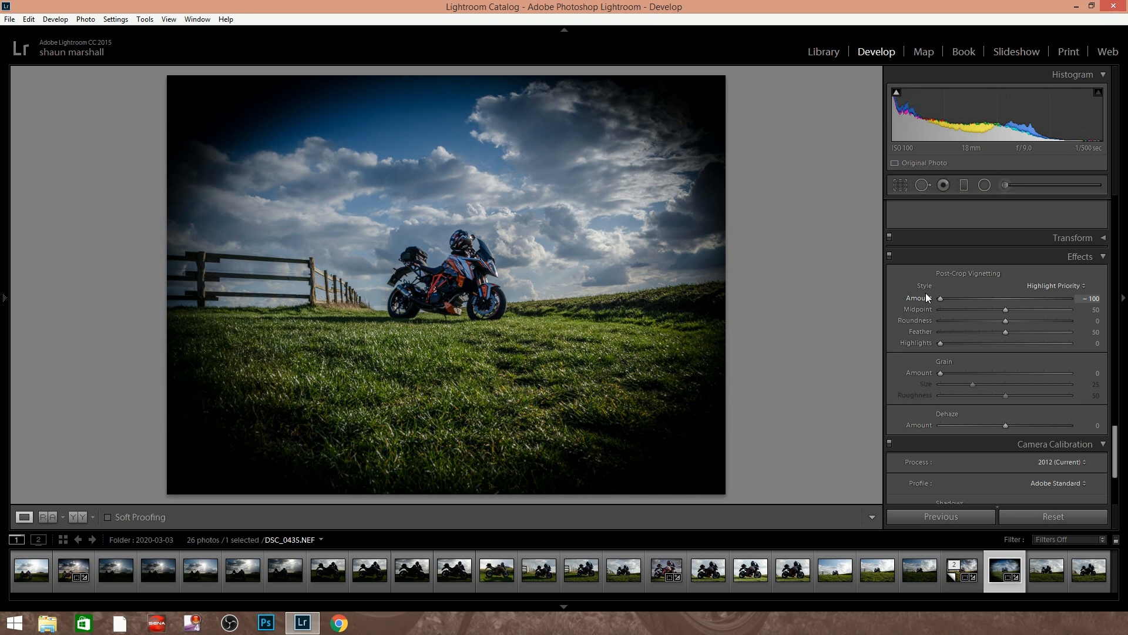
double_click(1003, 301)
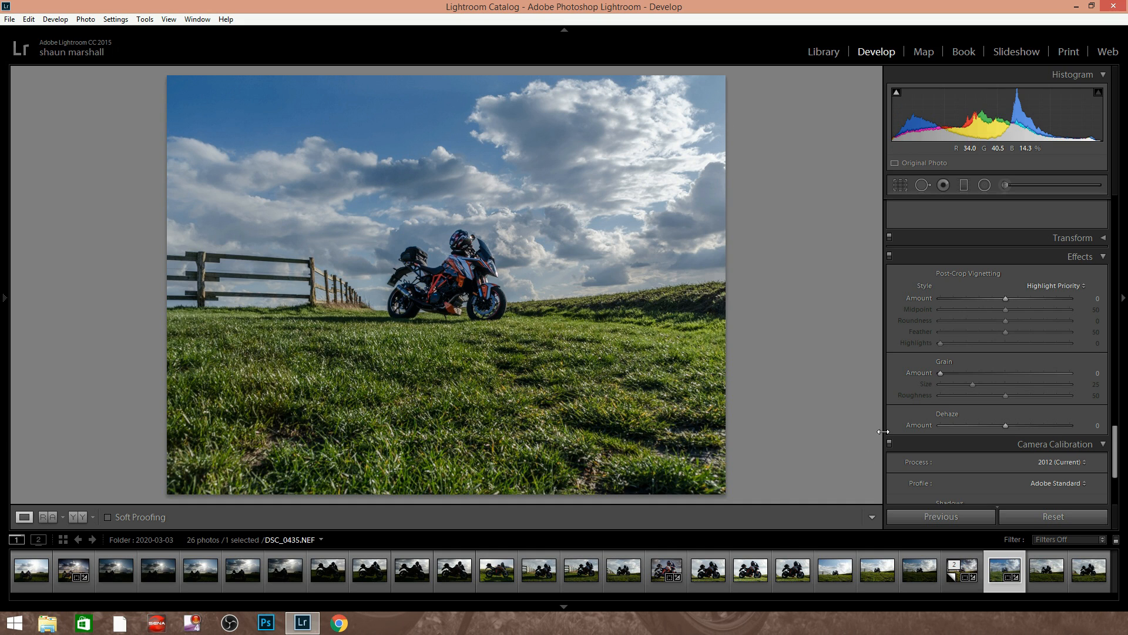
Draw a graduated filter with Saturation -100 over the sky, from the photo's upper edge down to the horizon
scroll(1028, 415, "down", 3)
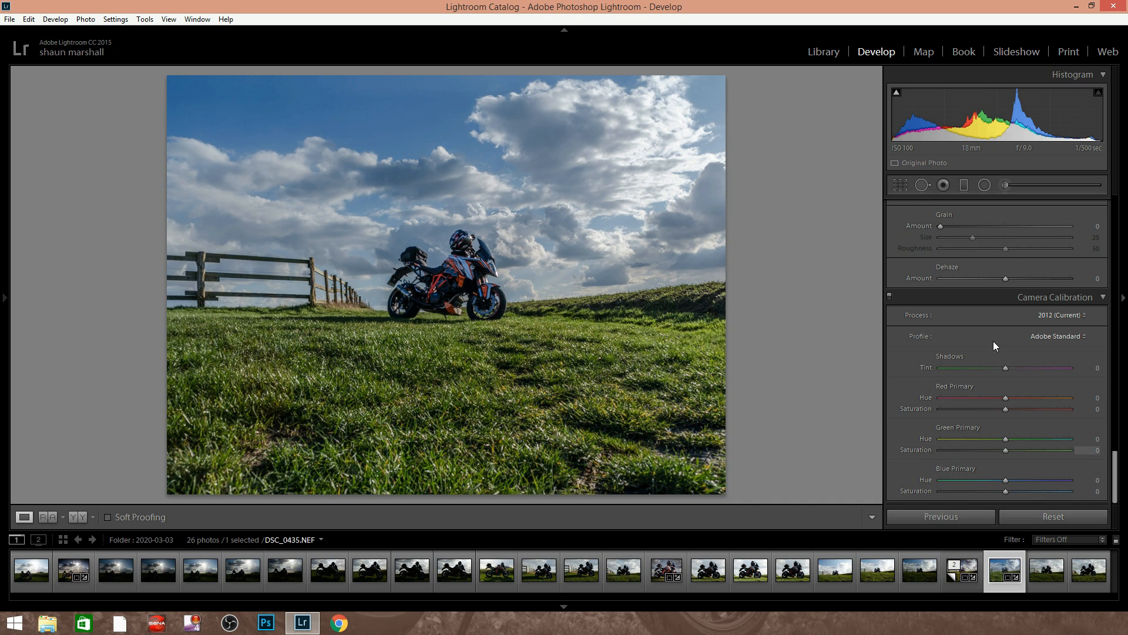
scroll(983, 362, "up", 10)
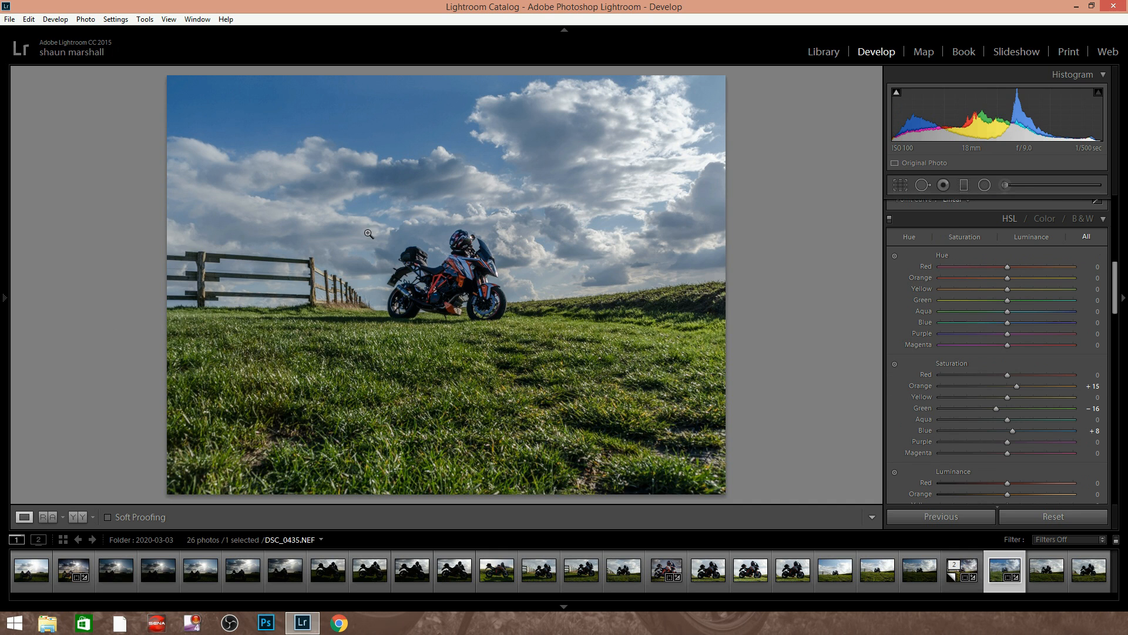
scroll(890, 339, "up", 8)
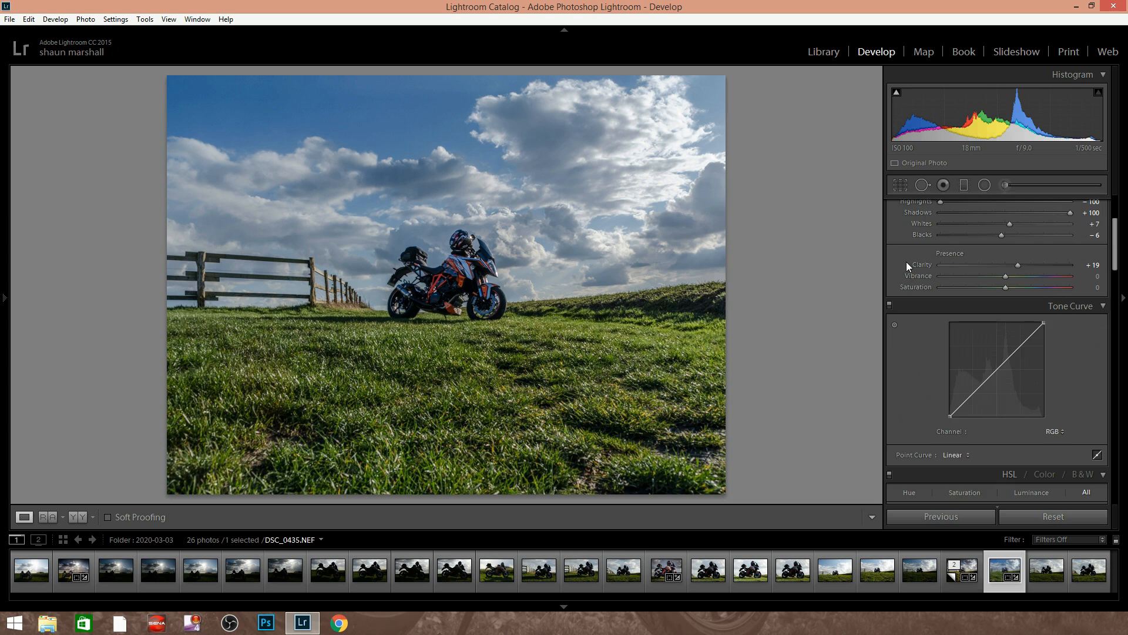
left_click(964, 184)
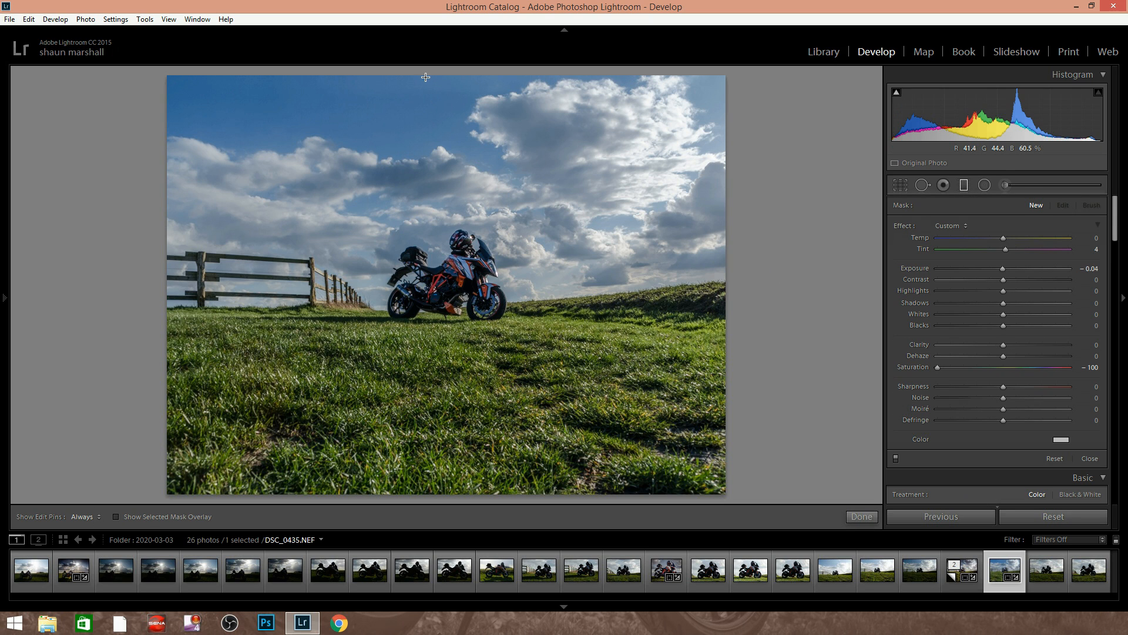
left_click_drag(425, 77, 427, 237)
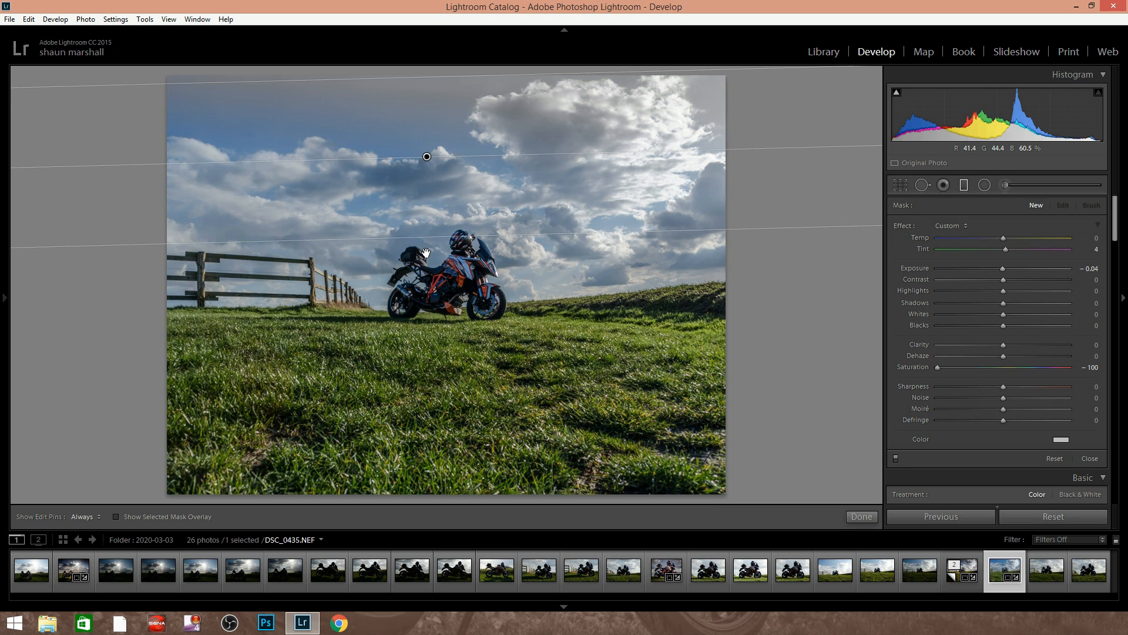
left_click_drag(414, 280, 429, 304)
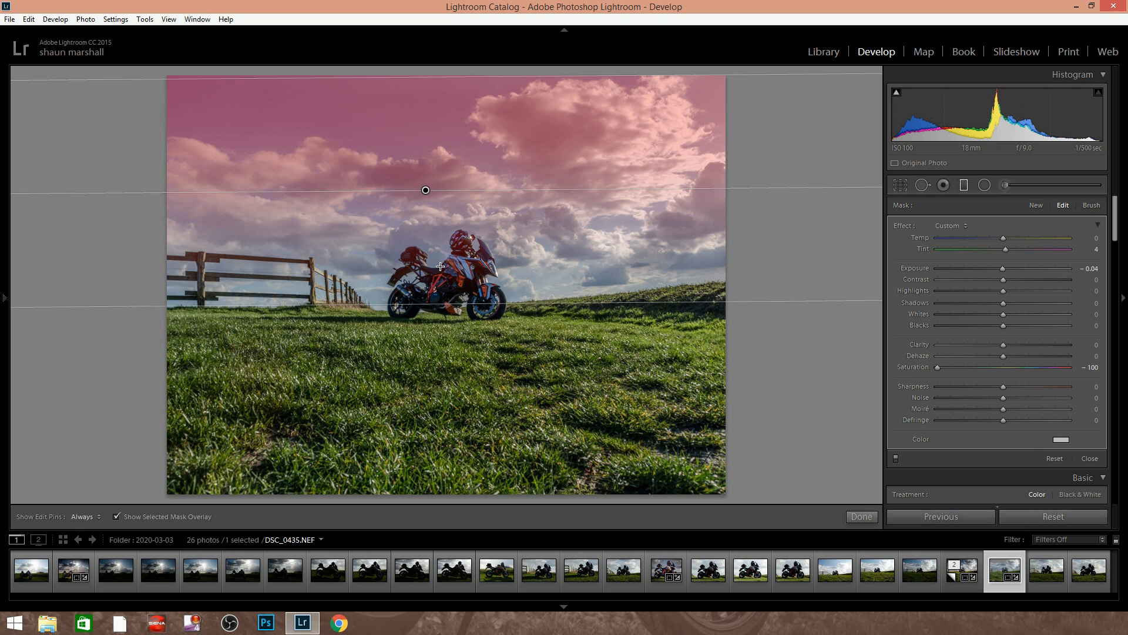
Erase the motorcycle from the graduated filter's mask using an Auto Mask brush of size 7.0
left_click(1093, 205)
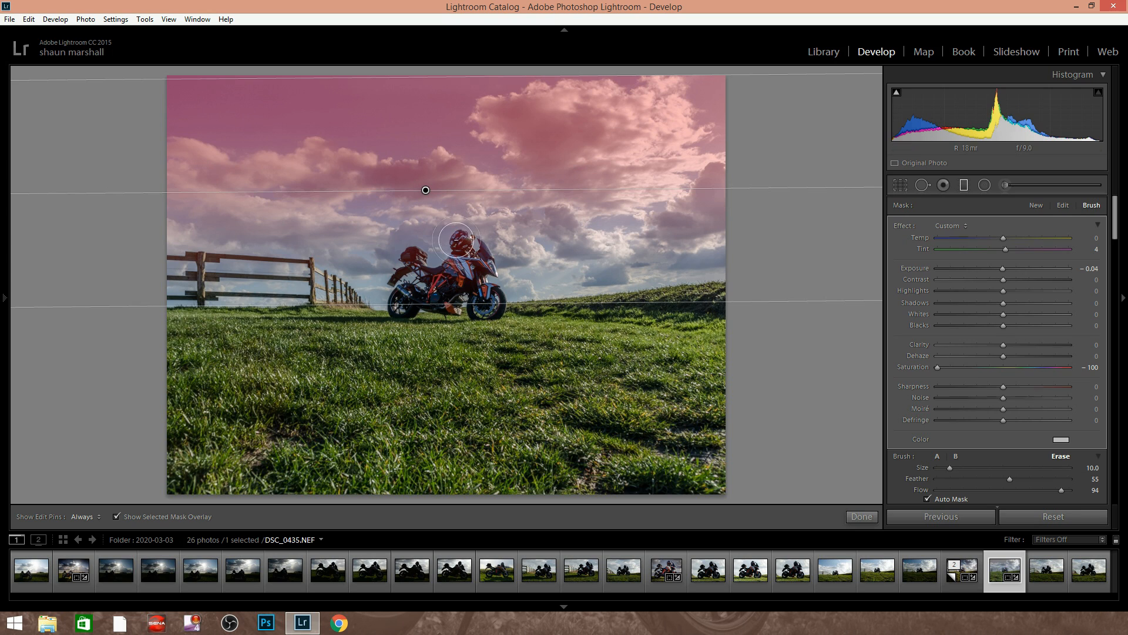
scroll(457, 263, "down", 3)
key("h")
mouse_move(472, 264)
left_mouse_down()
mouse_move(431, 289)
mouse_move(413, 259)
mouse_move(403, 304)
mouse_move(458, 291)
mouse_move(442, 298)
mouse_move(447, 281)
mouse_move(437, 295)
mouse_move(455, 261)
mouse_move(453, 277)
mouse_move(462, 270)
mouse_move(459, 238)
mouse_move(473, 271)
mouse_move(481, 258)
mouse_move(486, 302)
mouse_move(466, 270)
mouse_move(478, 271)
mouse_move(443, 289)
mouse_move(460, 288)
mouse_move(404, 302)
mouse_move(461, 288)
left_mouse_up()
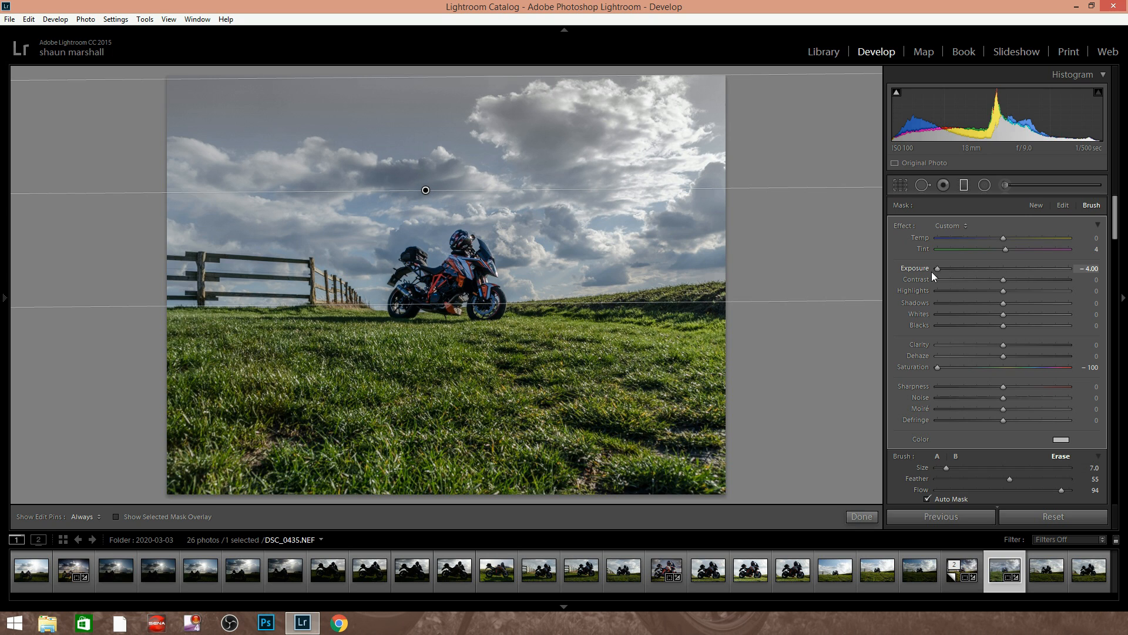
Darken the filtered sky with Exposure -0.50, Contrast 9 and Highlights -90
left_click_drag(946, 270, 970, 268)
mouse_move(1054, 269)
left_mouse_down()
mouse_move(981, 274)
mouse_move(1045, 274)
left_mouse_up()
left_click_drag(969, 269, 995, 272)
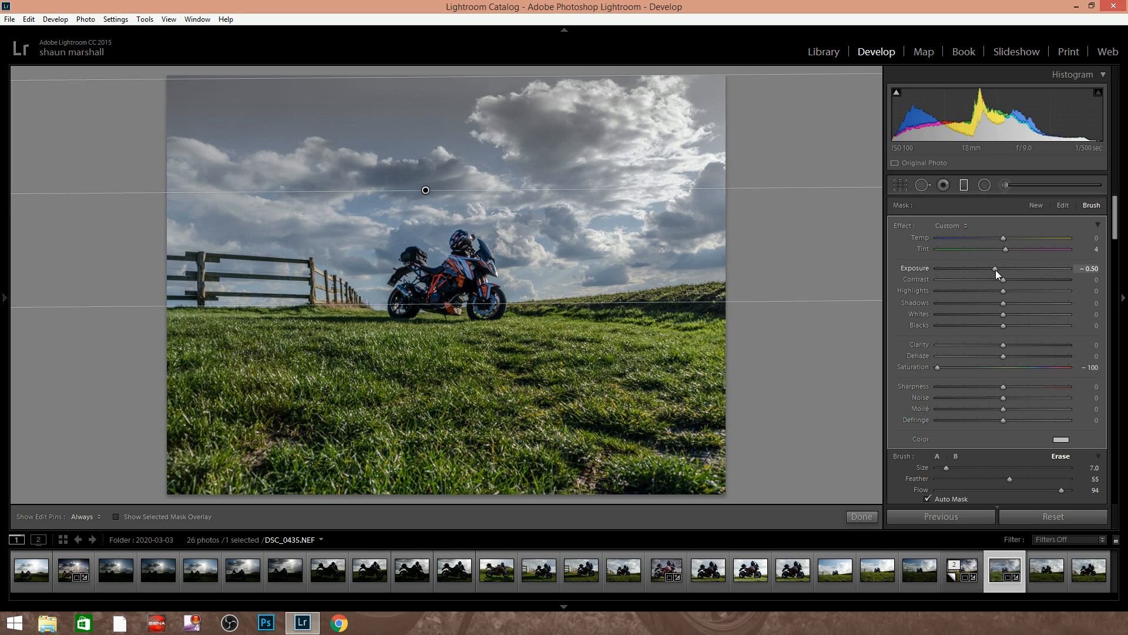
left_click_drag(996, 270, 940, 290)
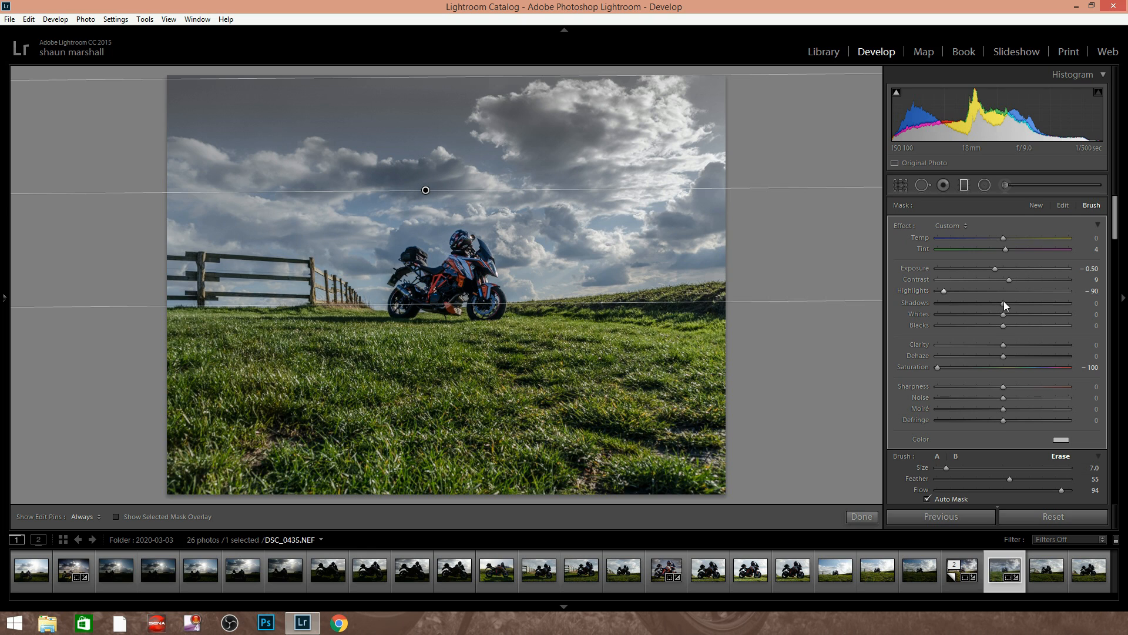
Refine the sky's graduated filter with Shadows 40, Temp -16, Clarity 28 and Dehaze 29
left_click_drag(1021, 303, 1037, 304)
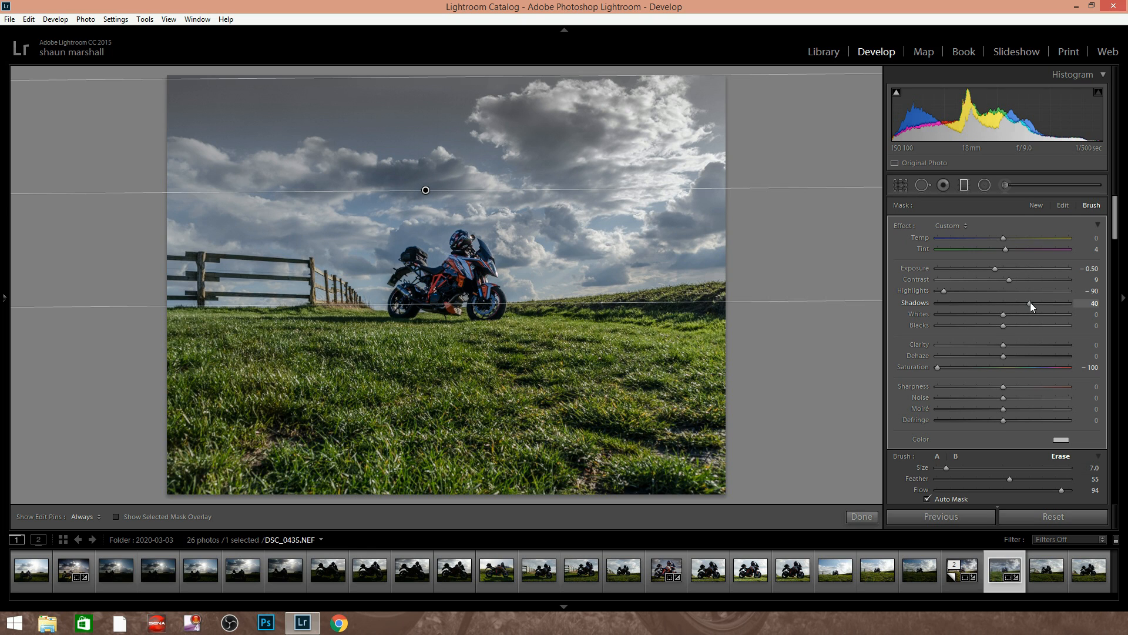
left_click_drag(1031, 302, 1029, 302)
mouse_move(1003, 239)
left_mouse_down()
mouse_move(944, 245)
mouse_move(987, 241)
left_mouse_up()
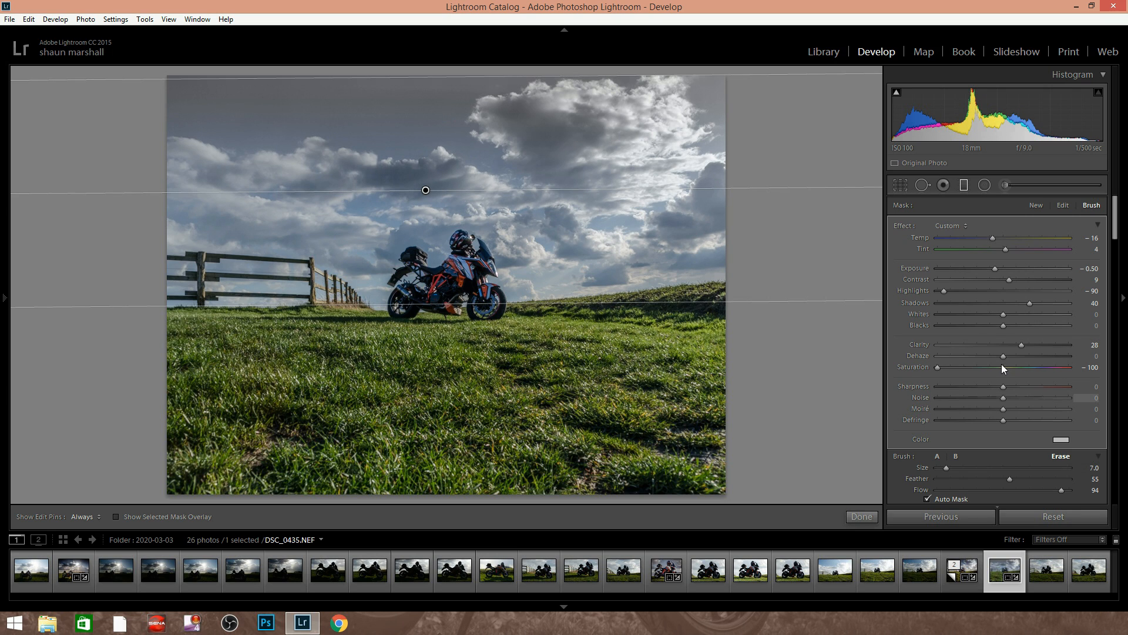
mouse_move(1003, 356)
left_mouse_down()
mouse_move(1059, 360)
mouse_move(1015, 360)
left_mouse_up()
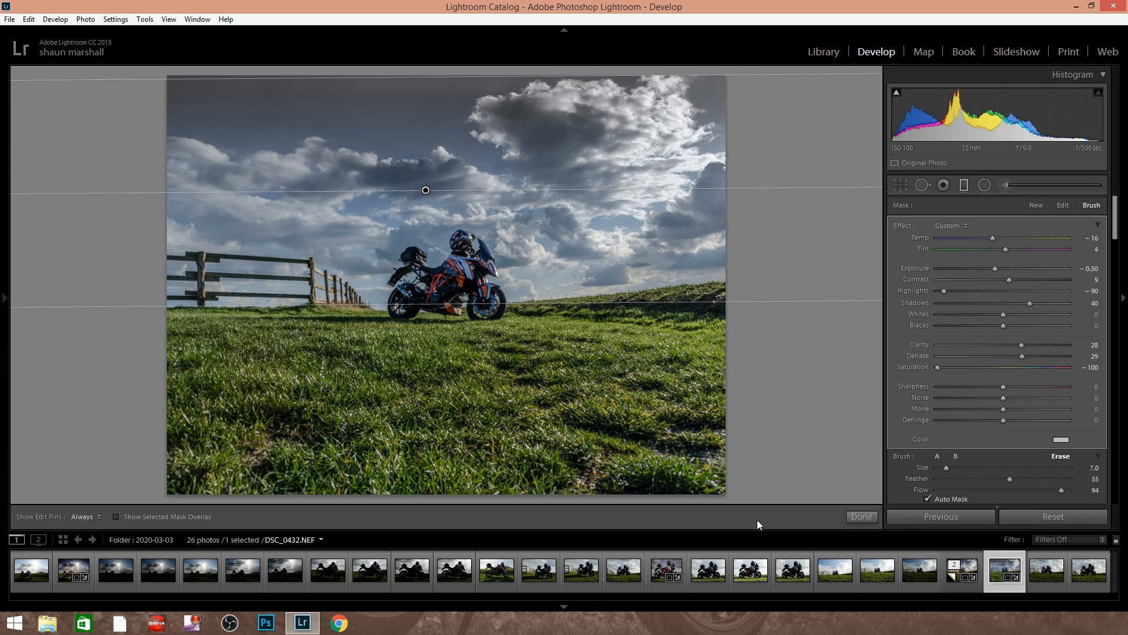
Add a diagonal graduated filter over the photo's lower-right corner with Exposure -2.79 and Saturation 0, shifting it slightly towards the motorcycle
left_click(1035, 205)
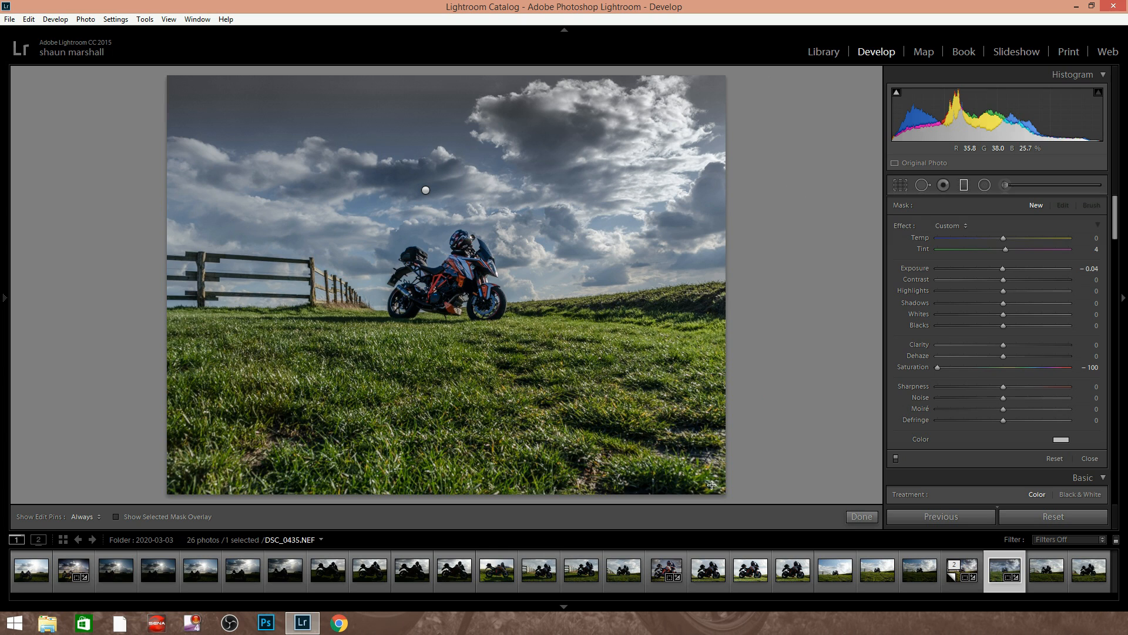
left_click_drag(615, 405, 593, 382)
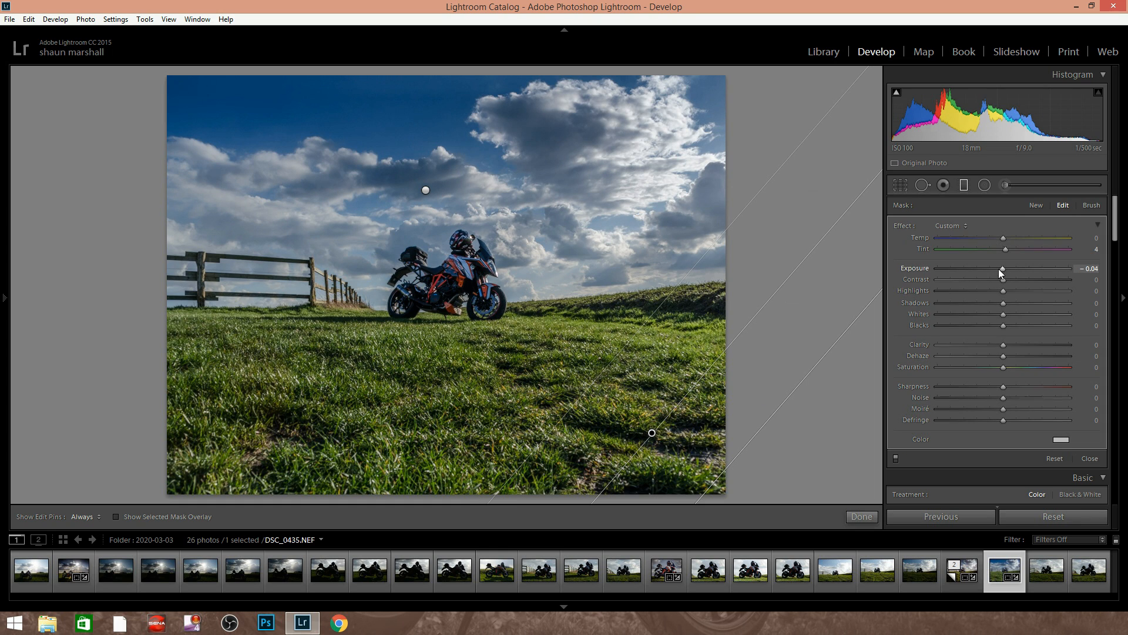
left_click_drag(954, 272, 954, 272)
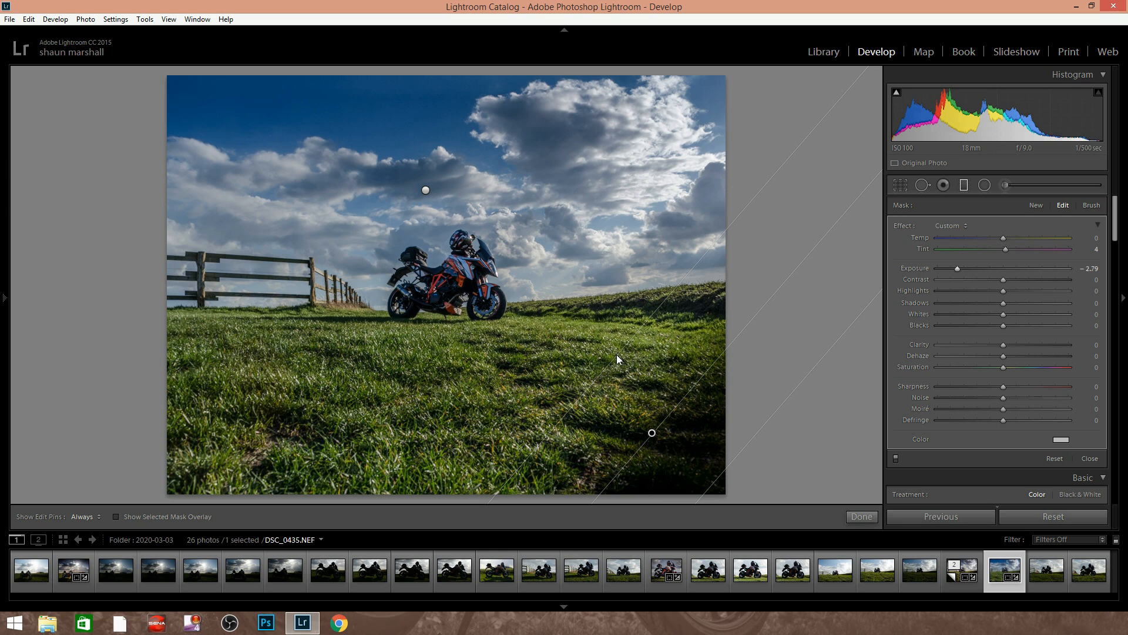
left_click_drag(590, 338, 585, 335)
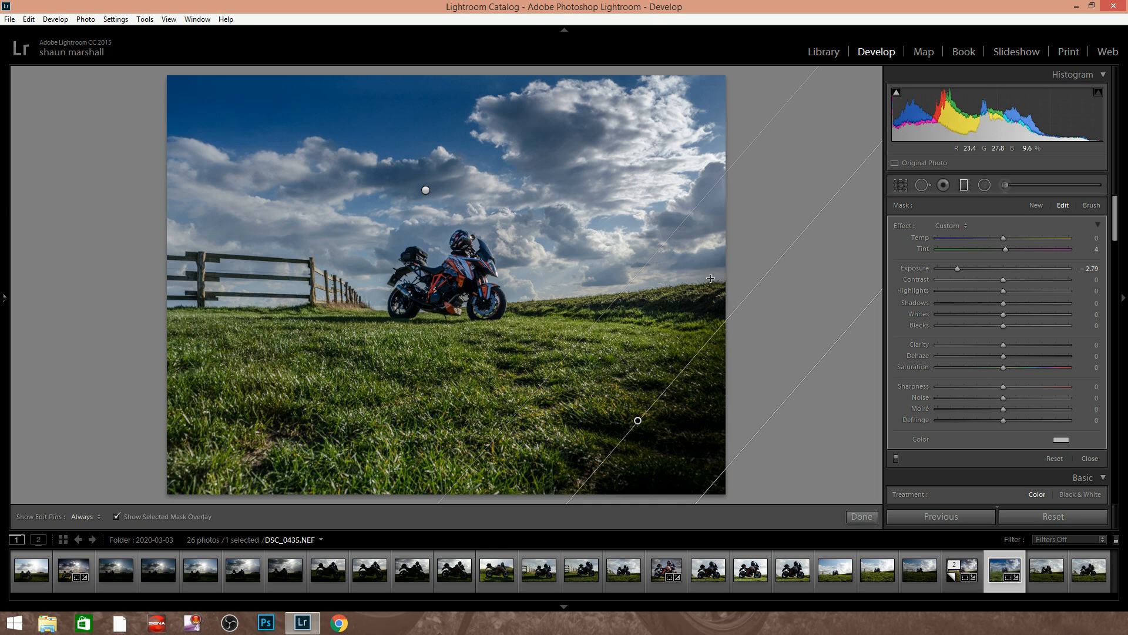
Show the lower-right filter's mask overlay and erase the sky from it using an Auto Mask brush of size 7.0
key("o")
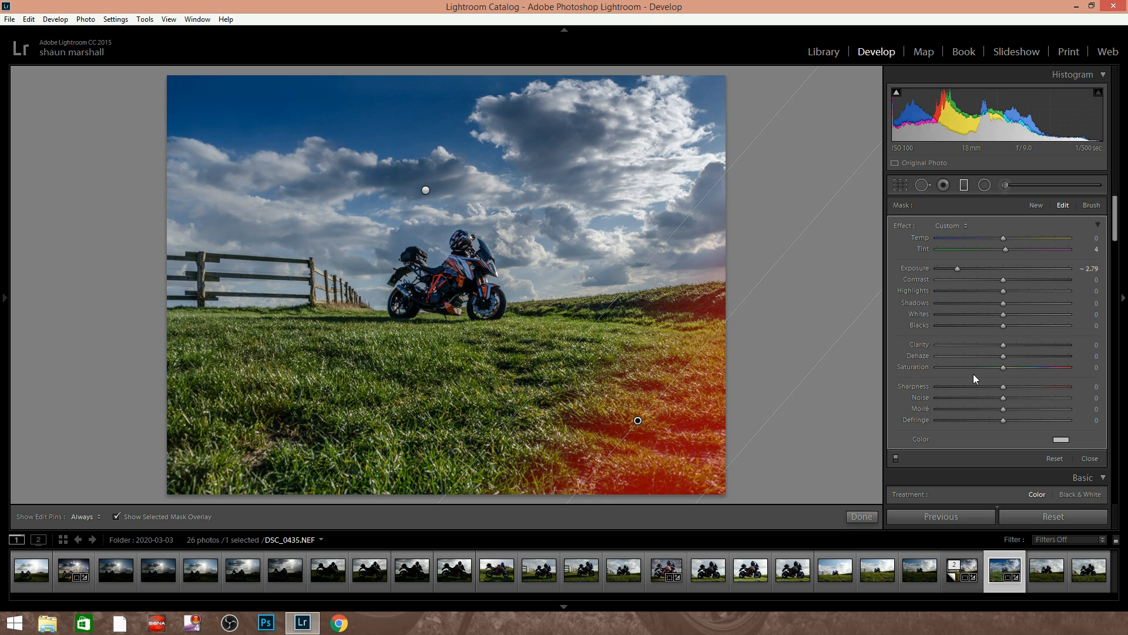
left_click(1090, 206)
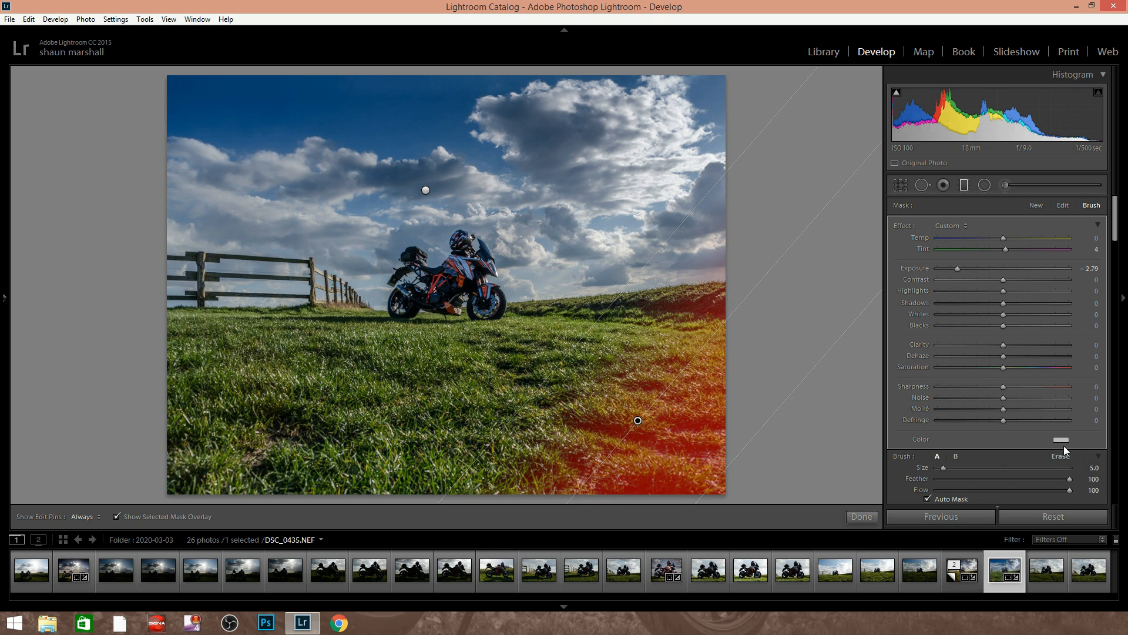
left_click(1064, 456)
key("h")
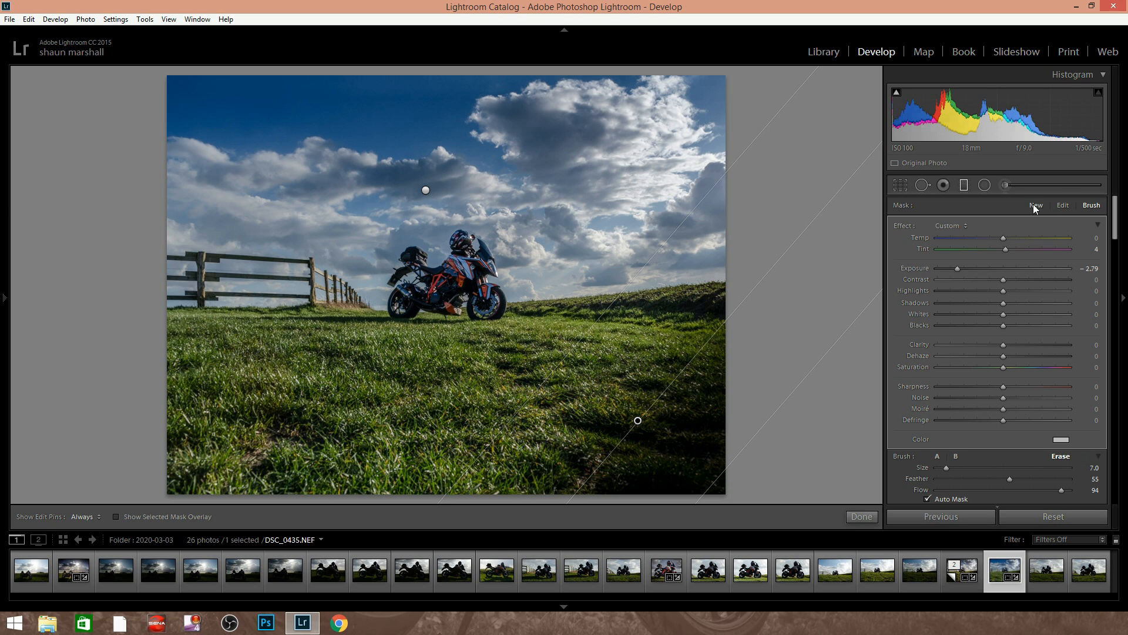
Add a diagonal graduated filter with Exposure -1.75 and Saturation 0 over the lower-left corner, erasing the fence and sky from its mask
left_click(1035, 205)
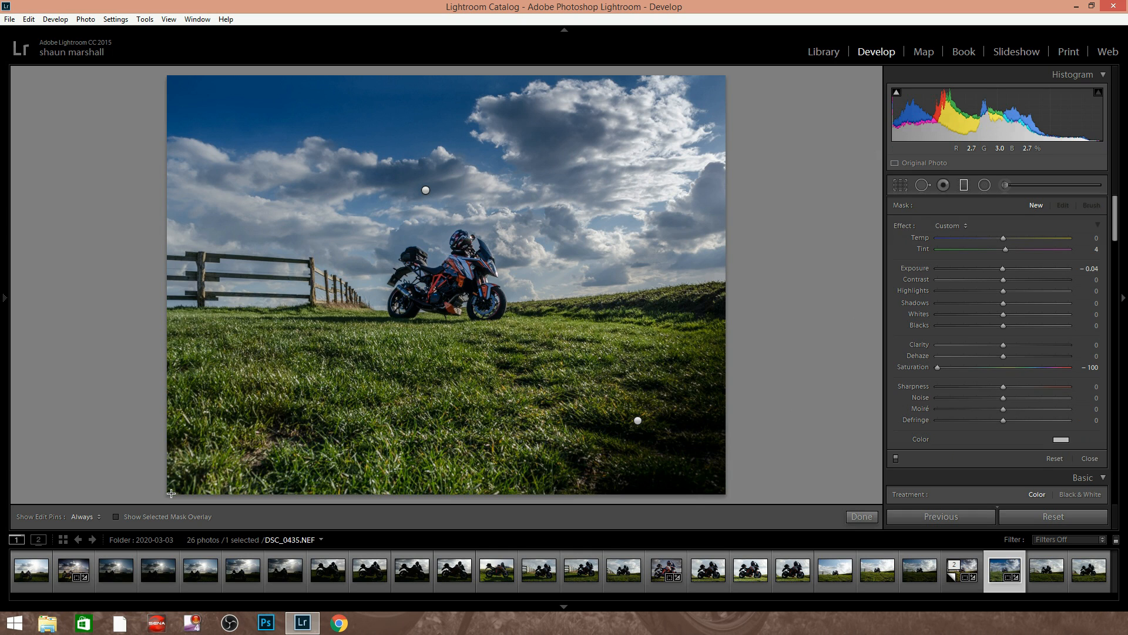
left_click_drag(270, 393, 290, 384)
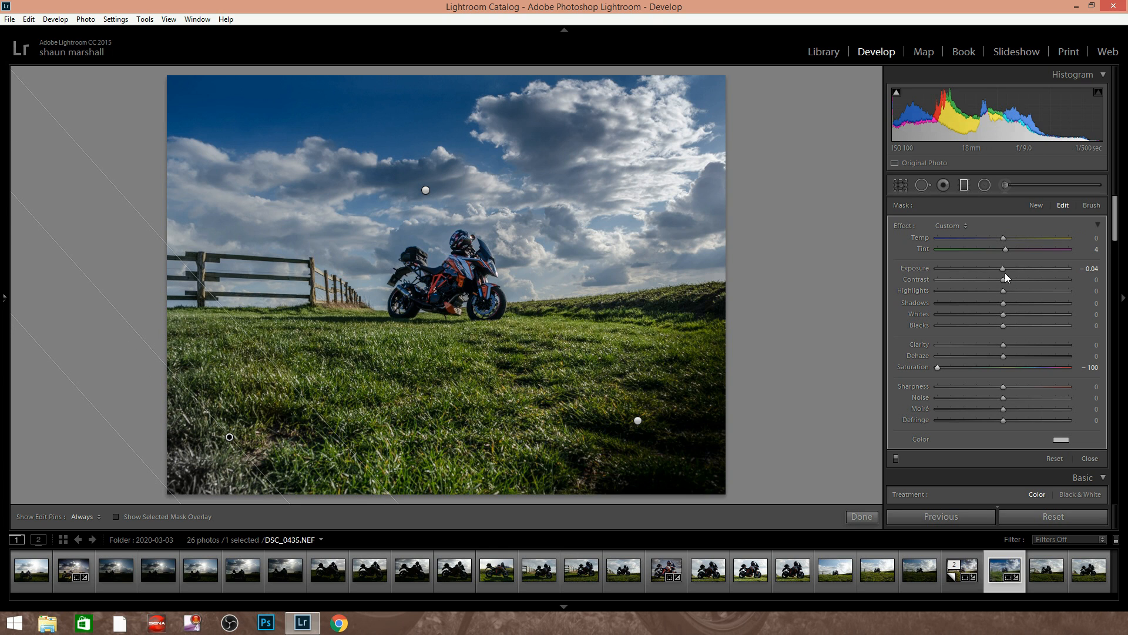
left_click_drag(992, 270, 990, 271)
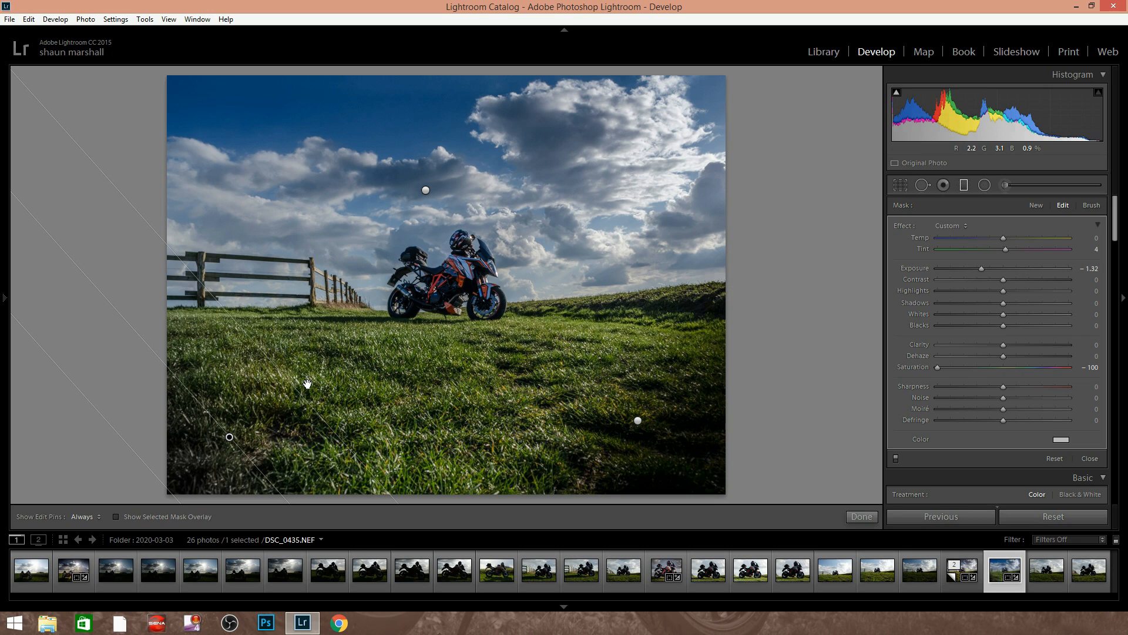
double_click(939, 368)
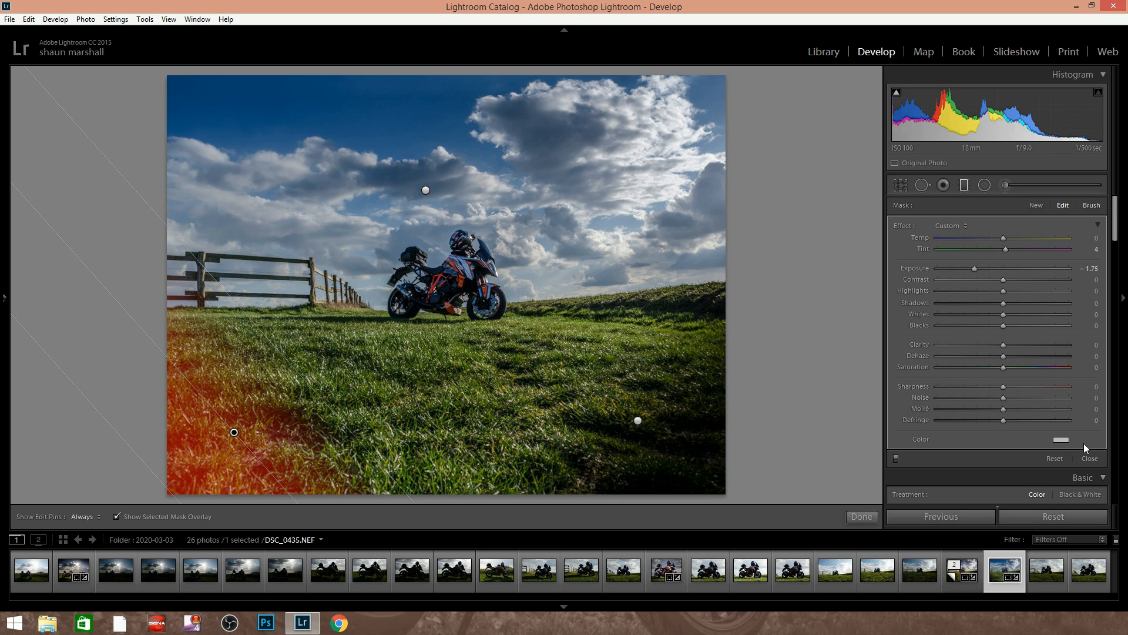
left_click(1061, 456)
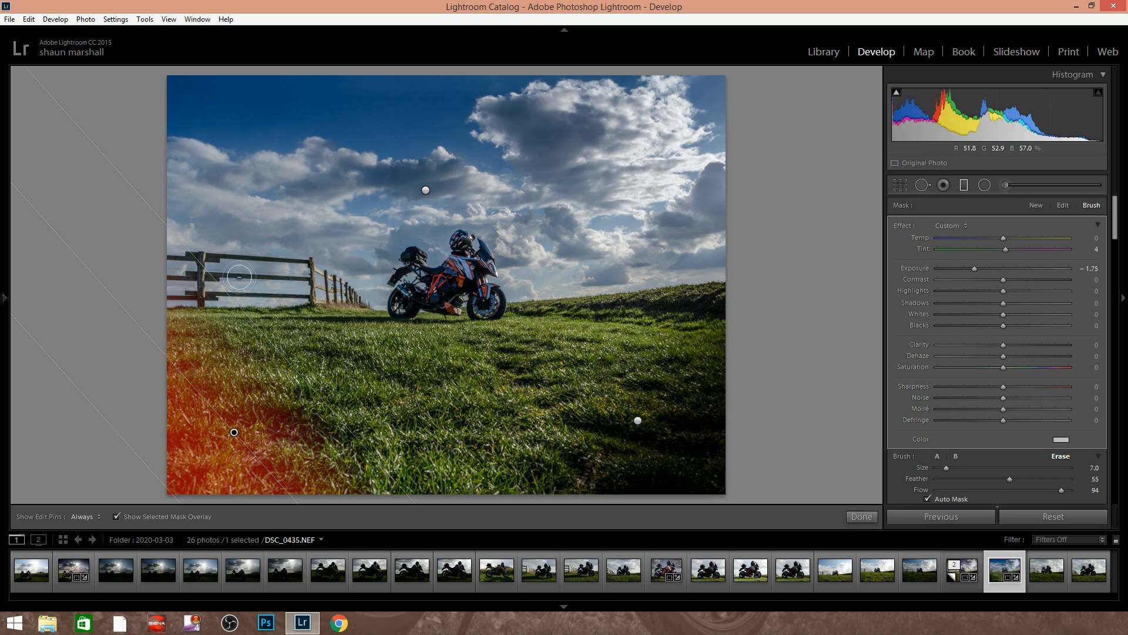
key("h")
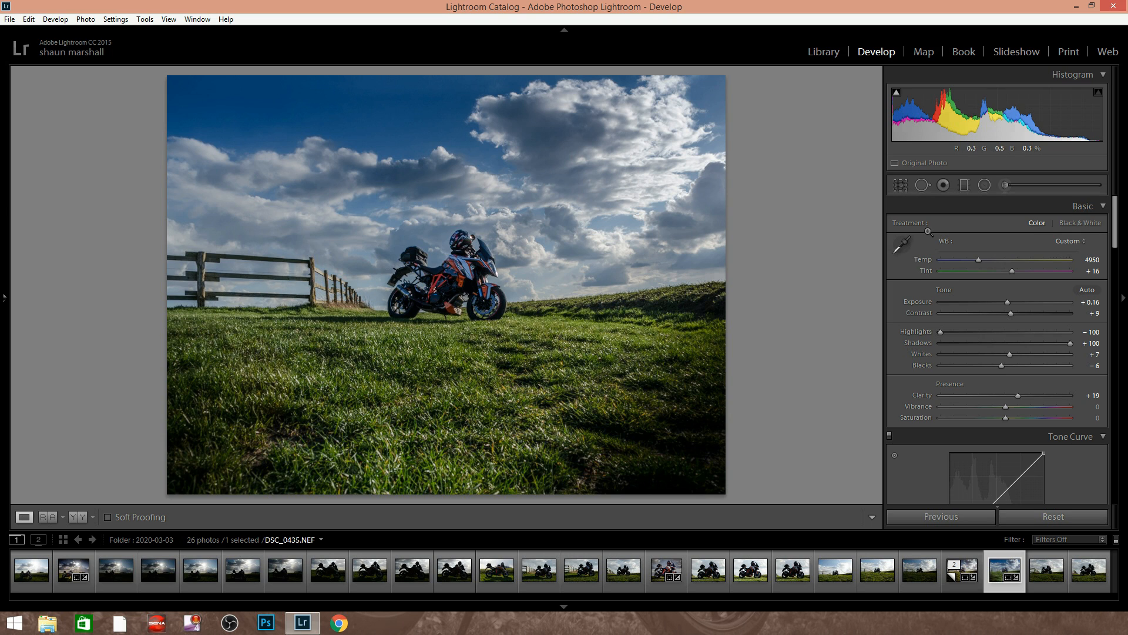
Paint over the motorcycle's bodywork with an Auto Mask adjustment brush set to Saturation -100
key("t")
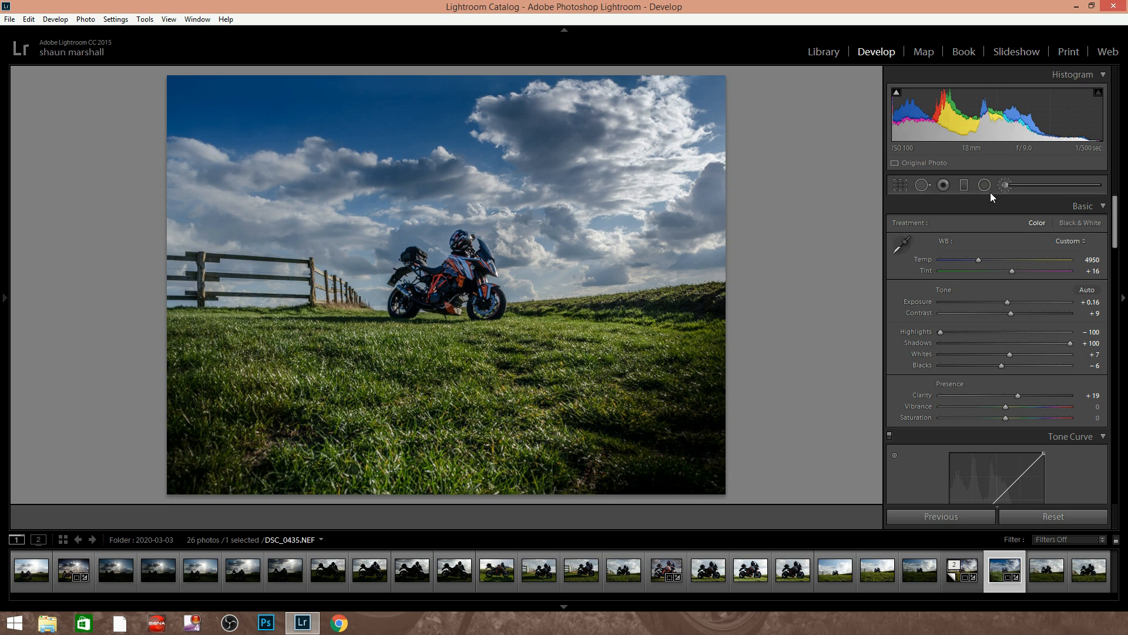
key("k")
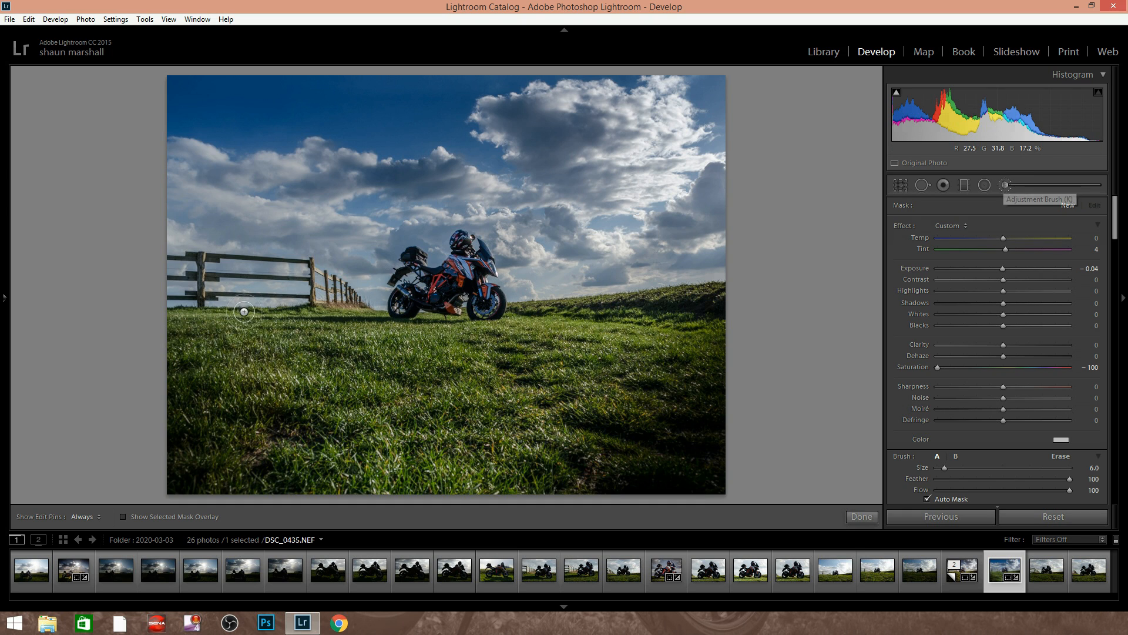
scroll(477, 269, "down", 1)
key("h")
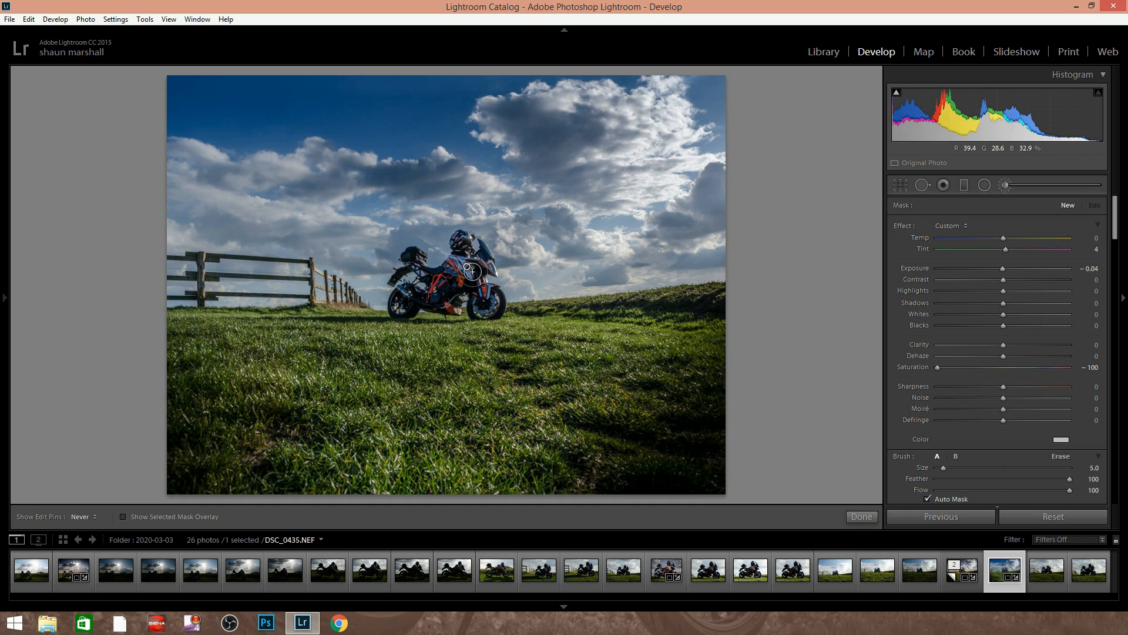
mouse_move(465, 269)
left_mouse_down()
mouse_move(490, 296)
mouse_move(449, 276)
mouse_move(423, 280)
mouse_move(442, 282)
mouse_move(425, 294)
mouse_move(452, 275)
mouse_move(425, 271)
left_mouse_up()
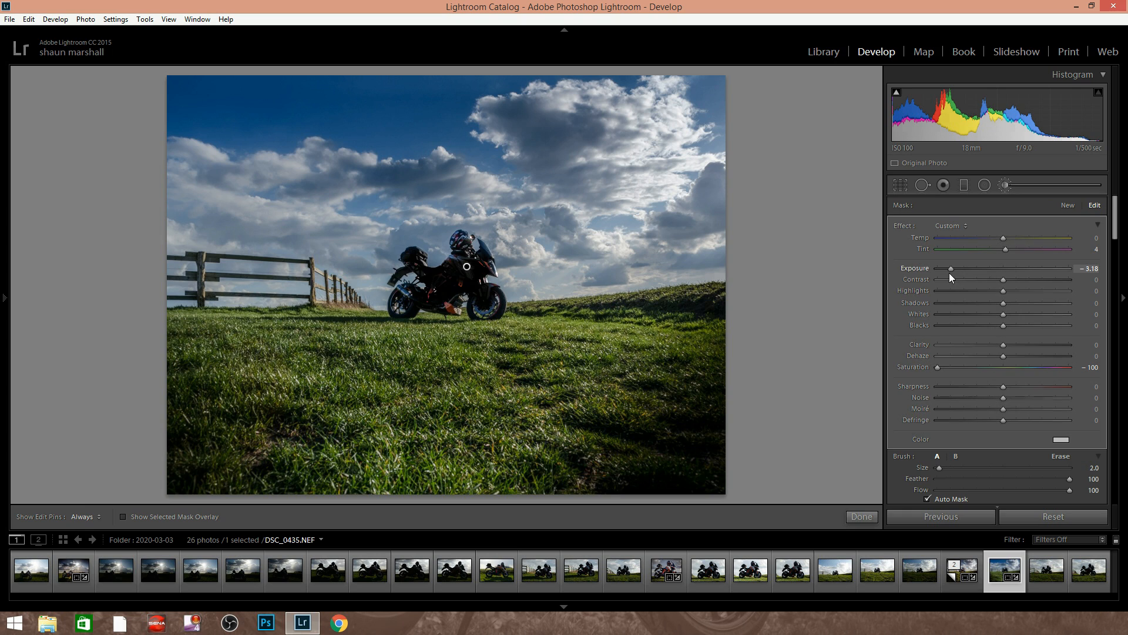
Set the motorcycle's brush adjustment to Exposure 0.43, Temp -4, Clarity 17 and Highlights -25, and finish brushing
mouse_move(945, 270)
left_mouse_down()
mouse_move(1018, 265)
mouse_move(996, 238)
left_mouse_up()
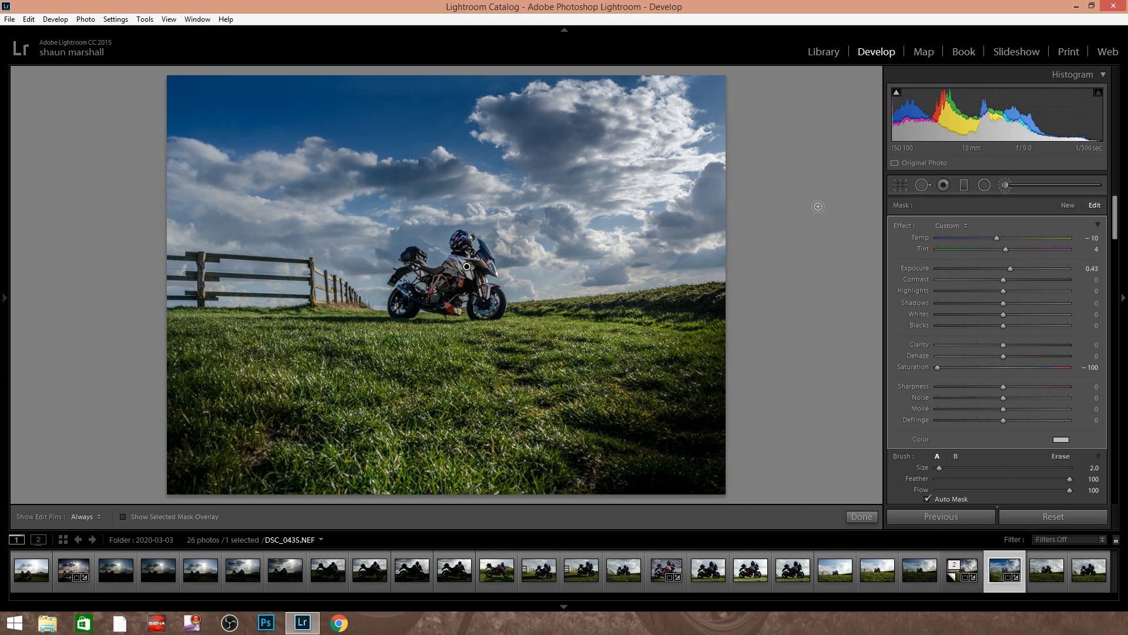
left_click(999, 238)
left_click_drag(1002, 347, 1009, 344)
left_click_drag(1003, 294, 983, 294)
left_click(861, 516)
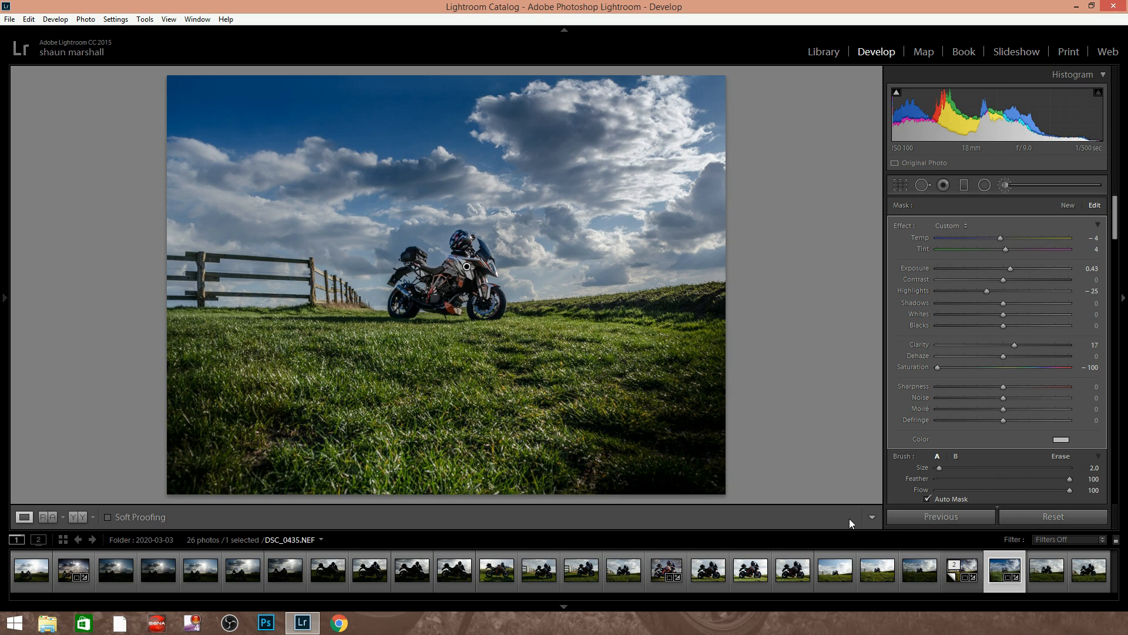
Compare the edited photo with its original side by side, and return to the single view
left_click(44, 517)
key("y")
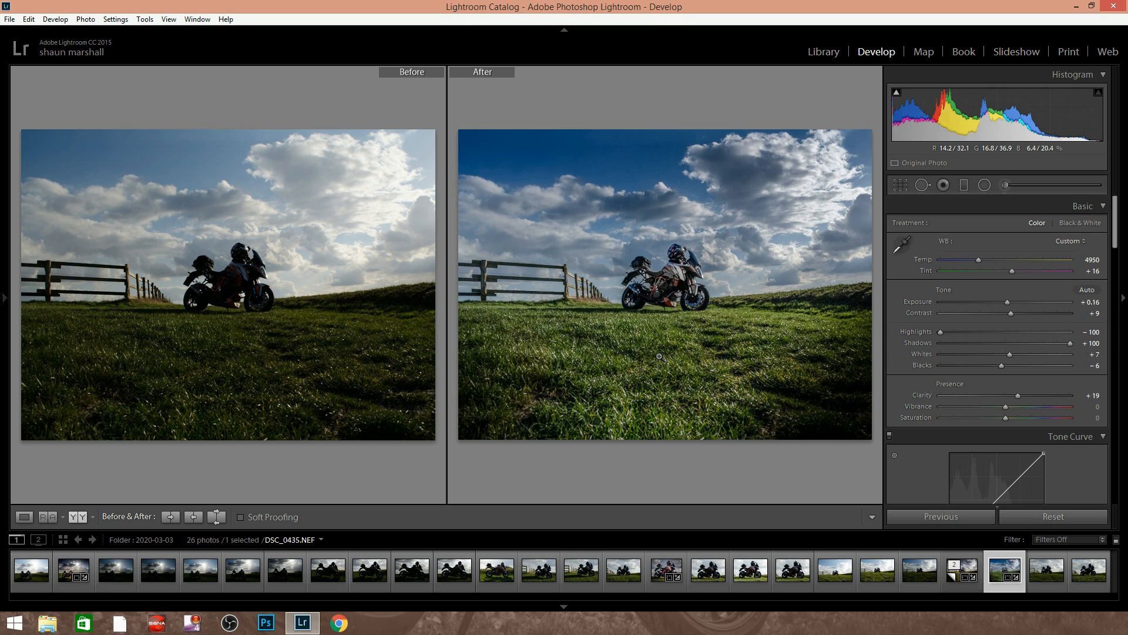
key("y")
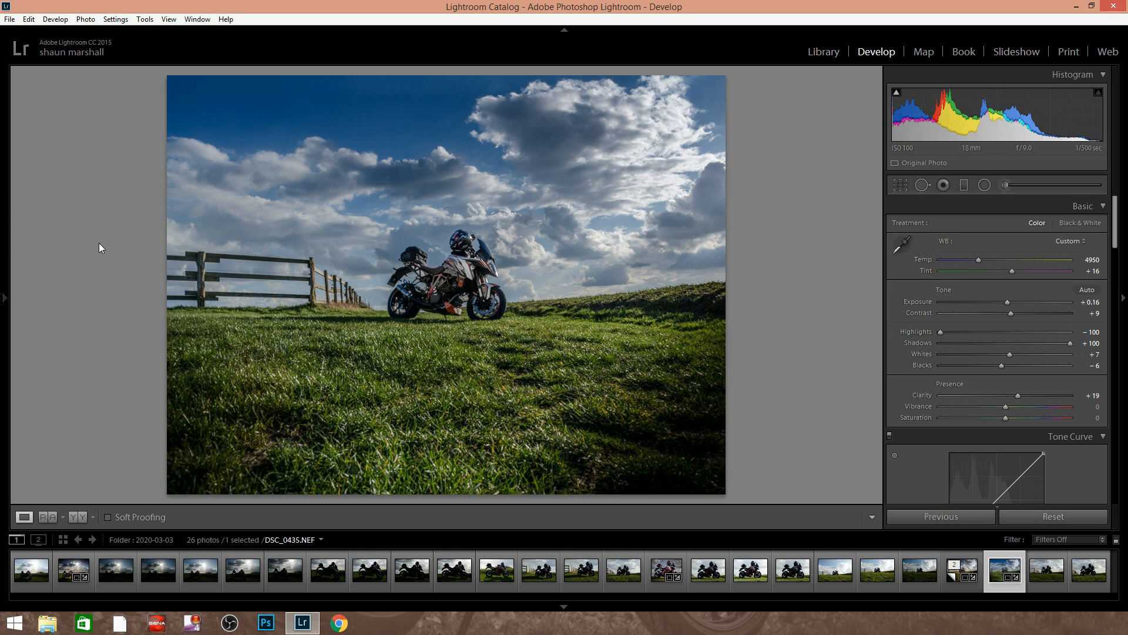
Review the photo's export settings for location, naming, JPEG format, sizing, screen sharpening, metadata and watermark, and close them without exporting
left_click(9, 19)
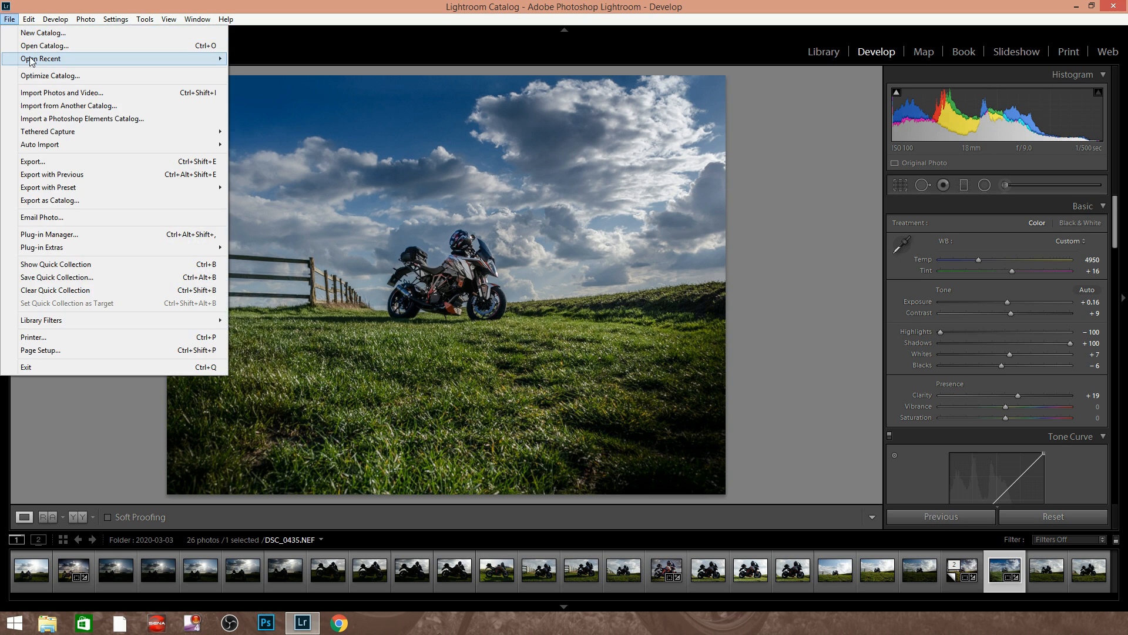
left_click(41, 161)
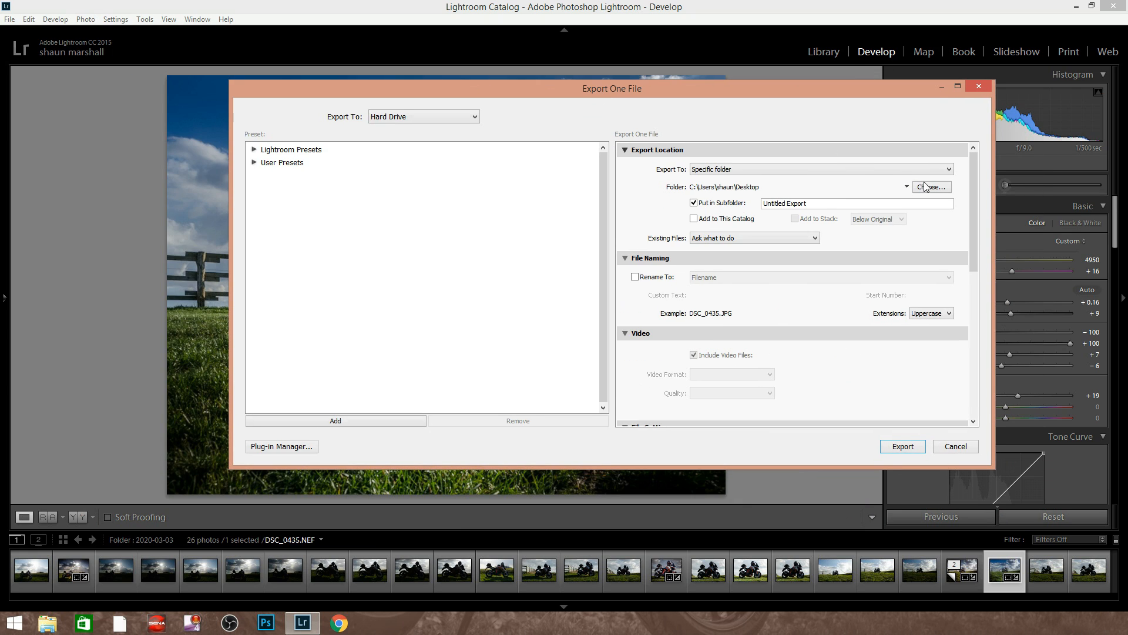
scroll(973, 199, "down", 2)
scroll(973, 199, "up", 2)
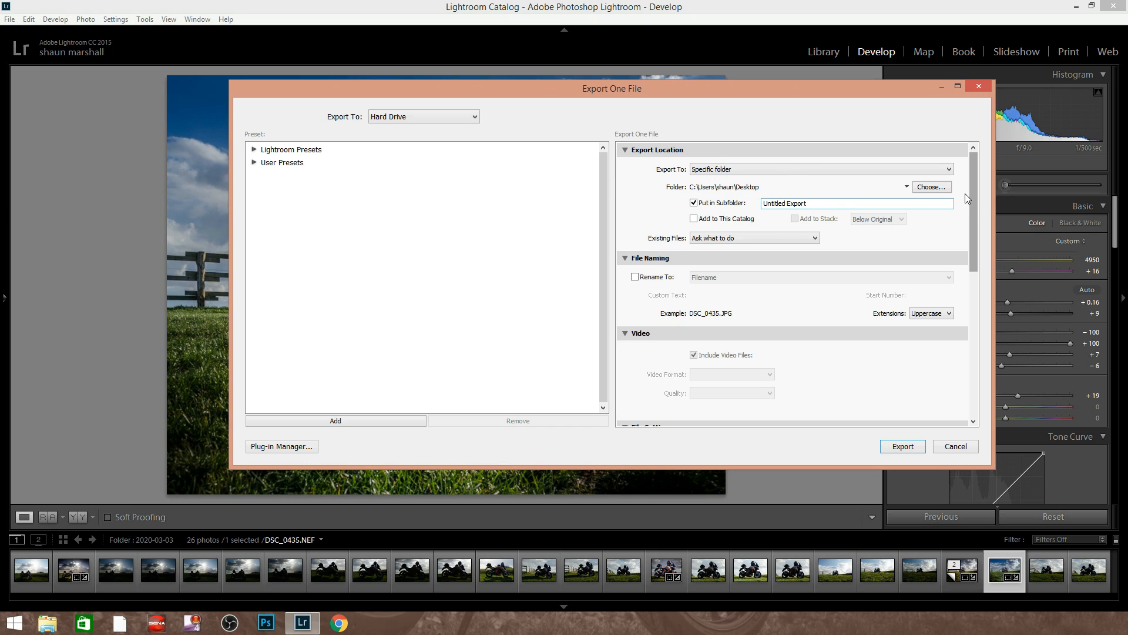
left_click_drag(972, 196, 977, 283)
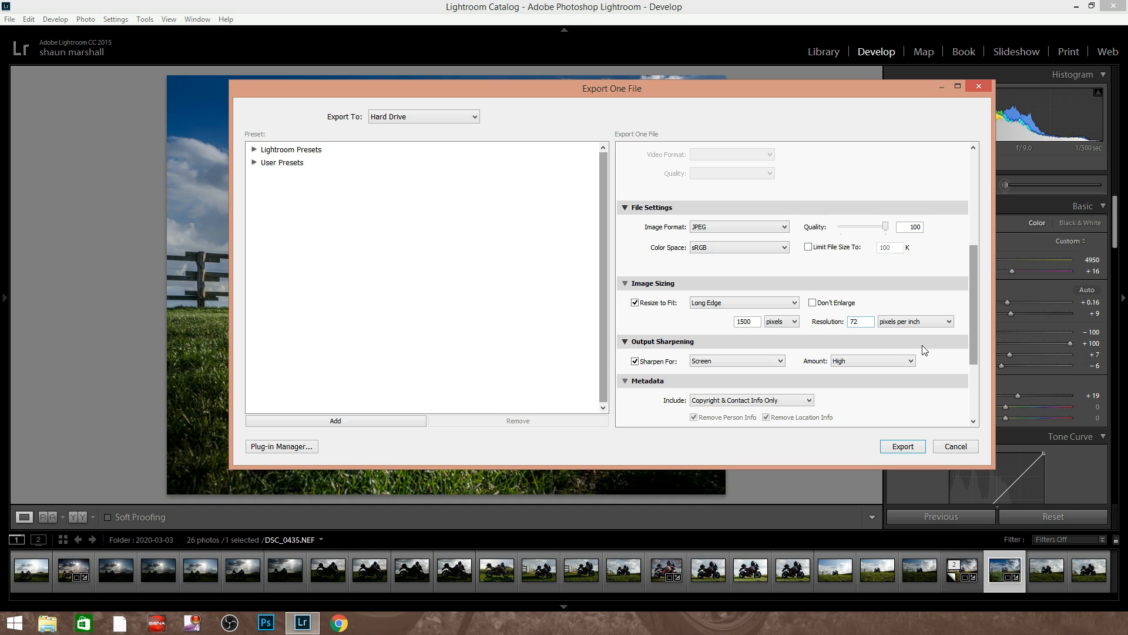
left_click_drag(974, 275, 969, 292)
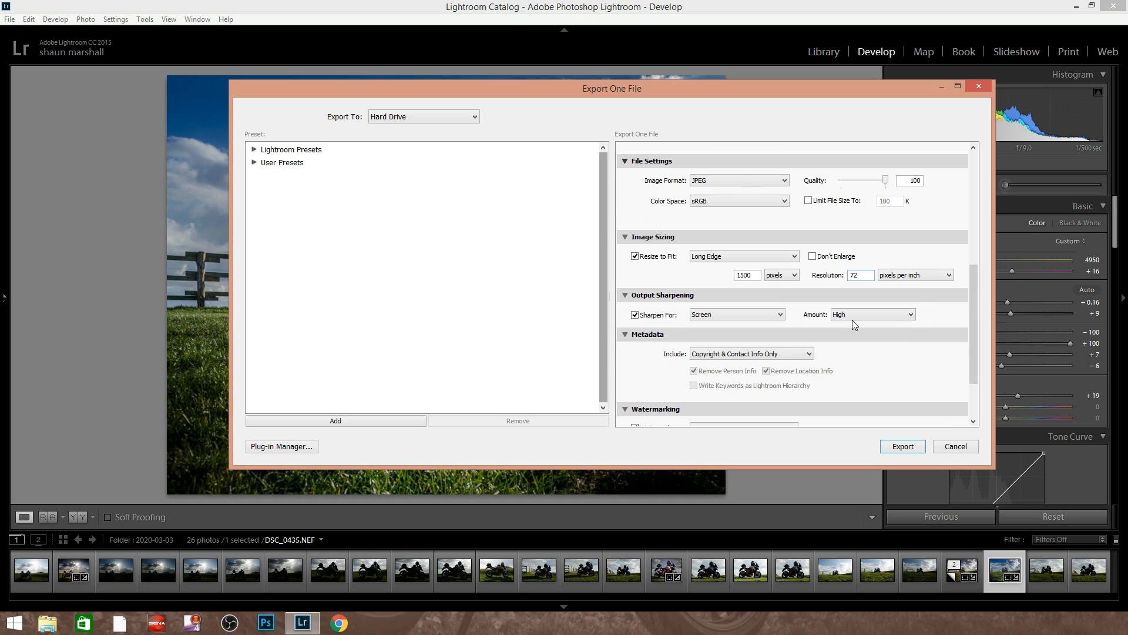
left_click(777, 316)
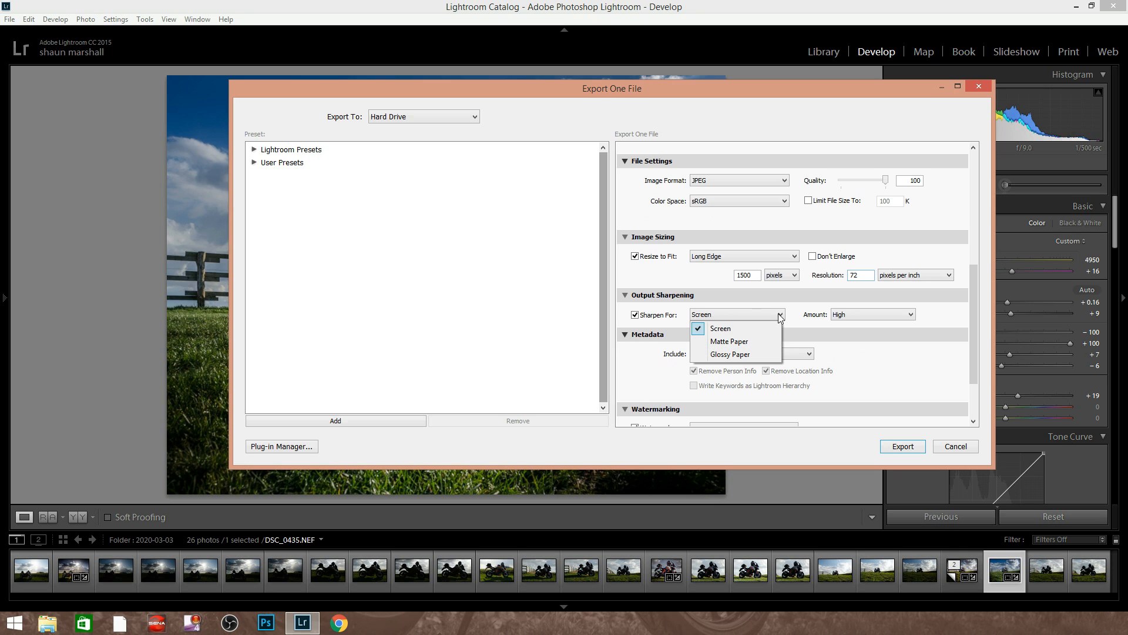
left_click(752, 327)
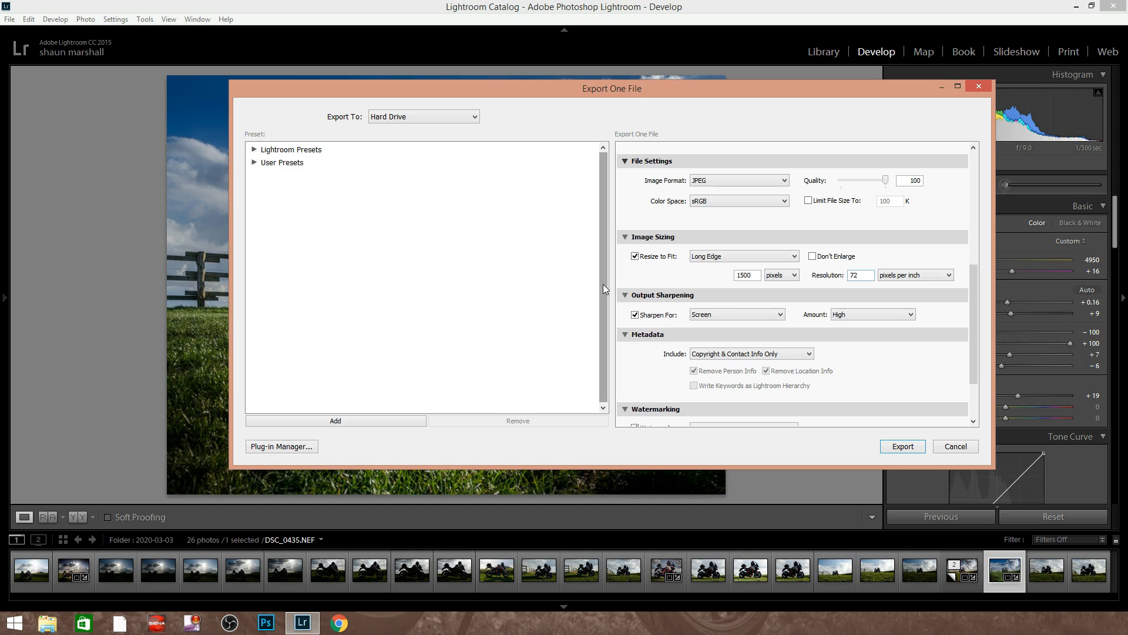
left_click_drag(971, 297, 972, 332)
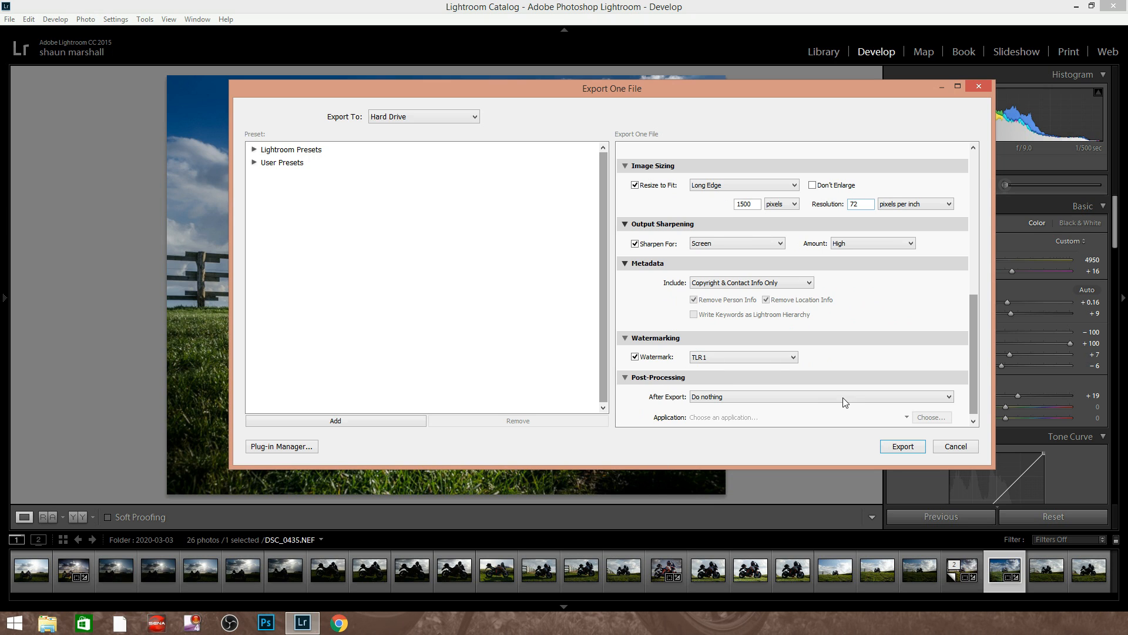
mouse_move(974, 353)
left_mouse_down()
mouse_move(976, 341)
mouse_move(975, 365)
left_mouse_up()
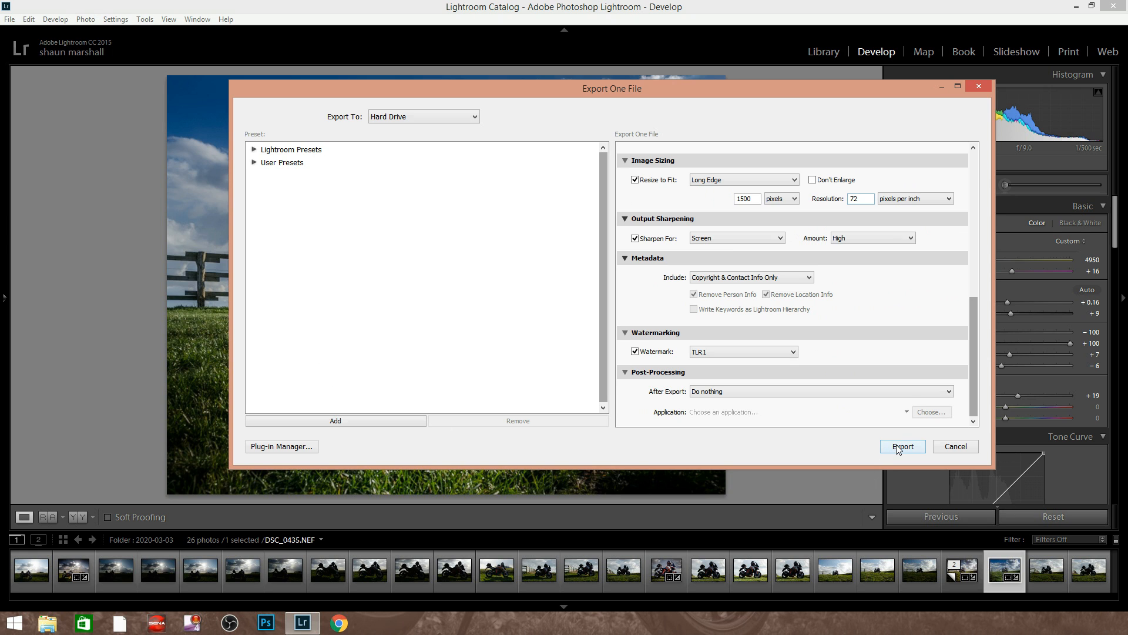
left_click_drag(971, 369, 943, 229)
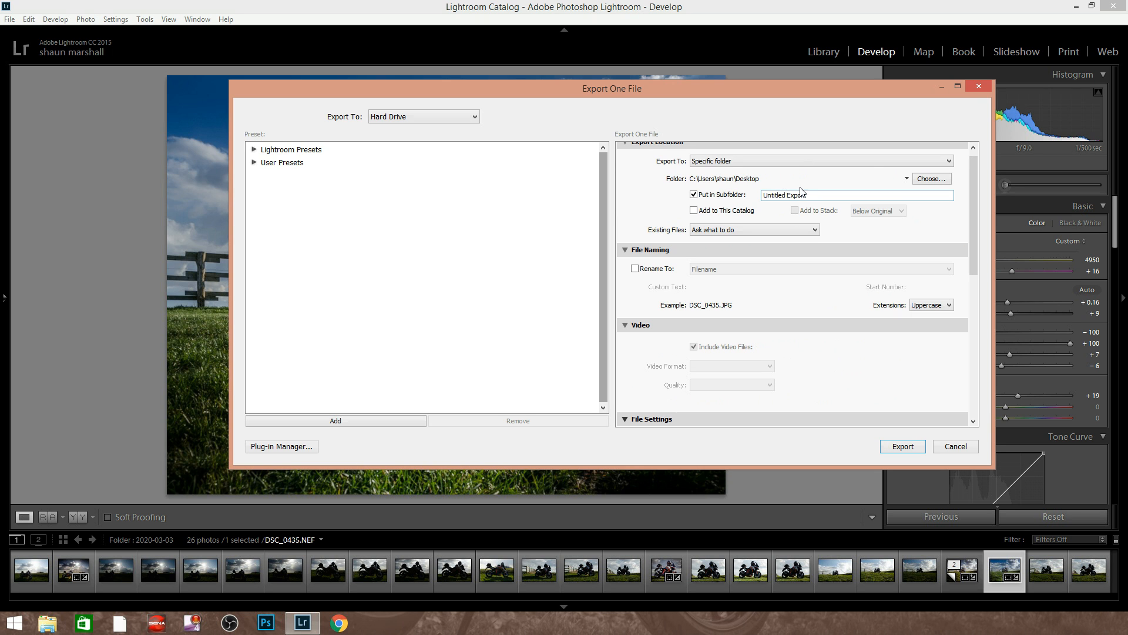
left_click(980, 86)
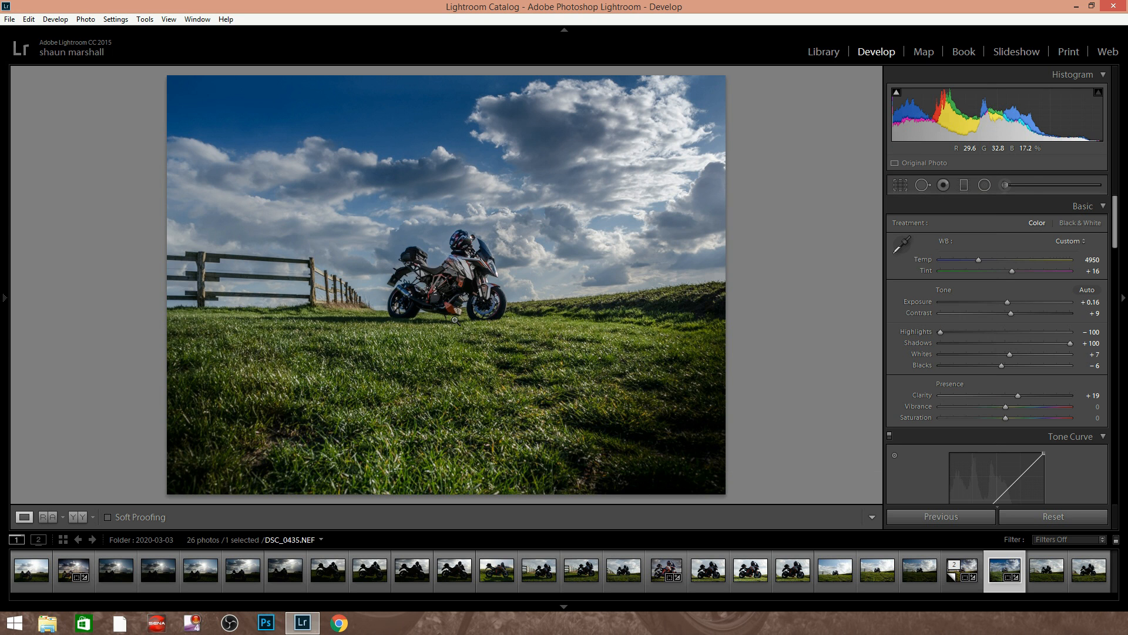